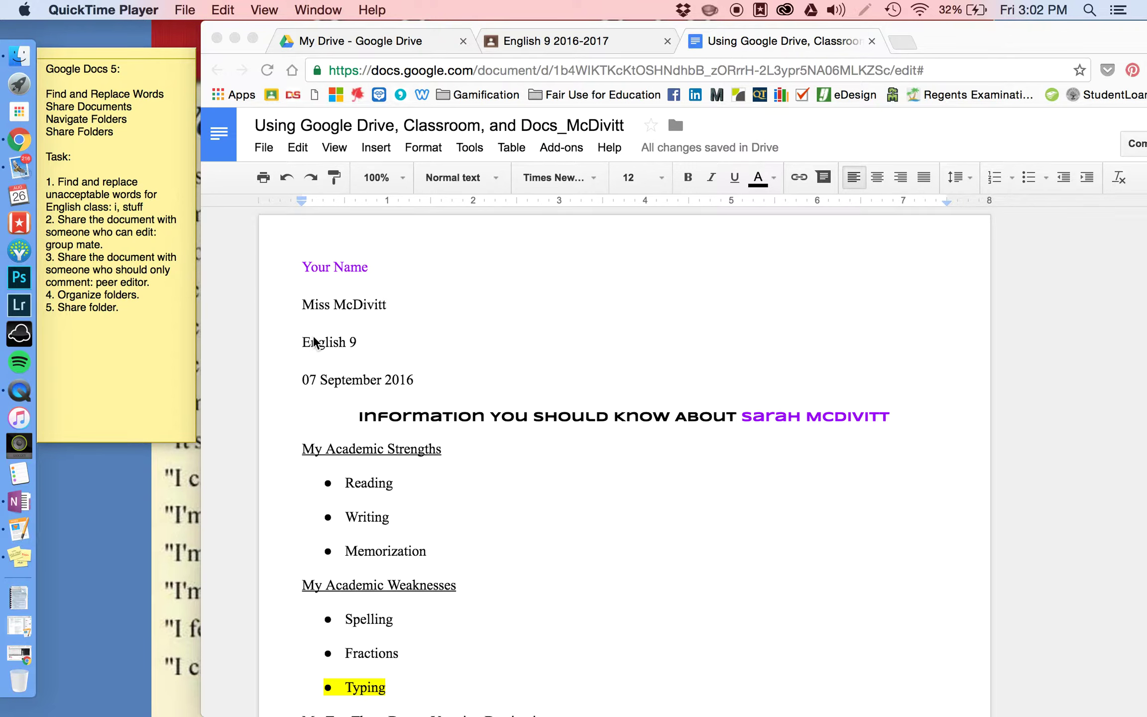
# Open Find and replace for the document and search for lowercase "i".
pyautogui.click(430, 357)
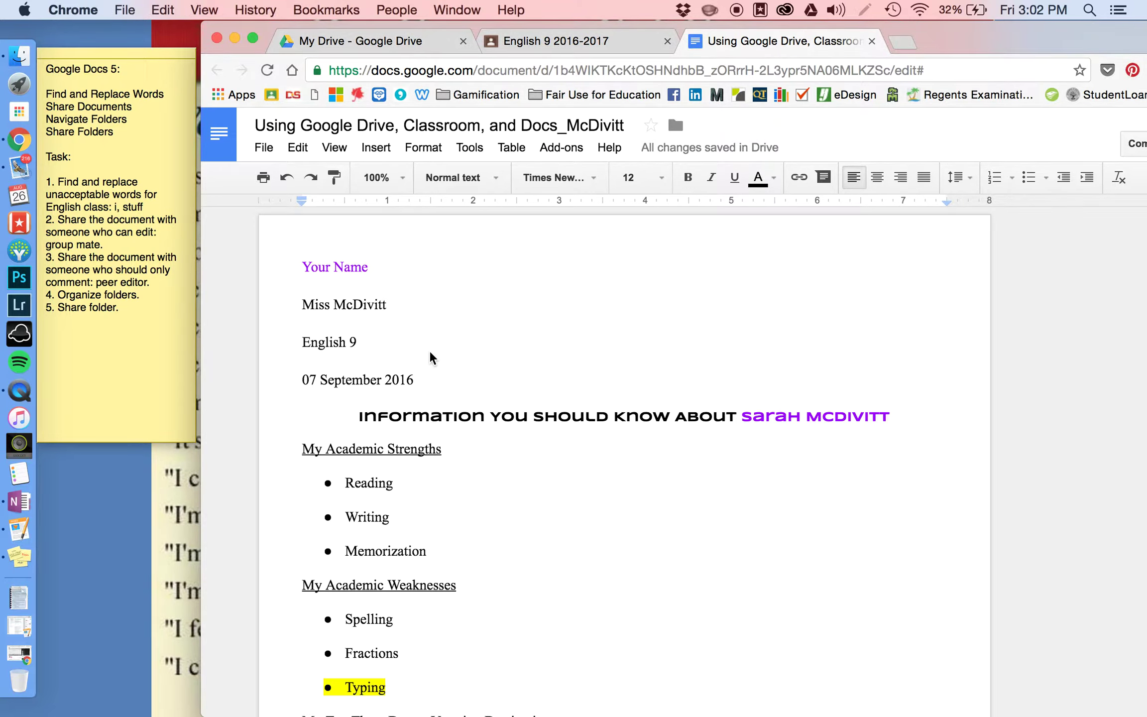
pyautogui.click(298, 149)
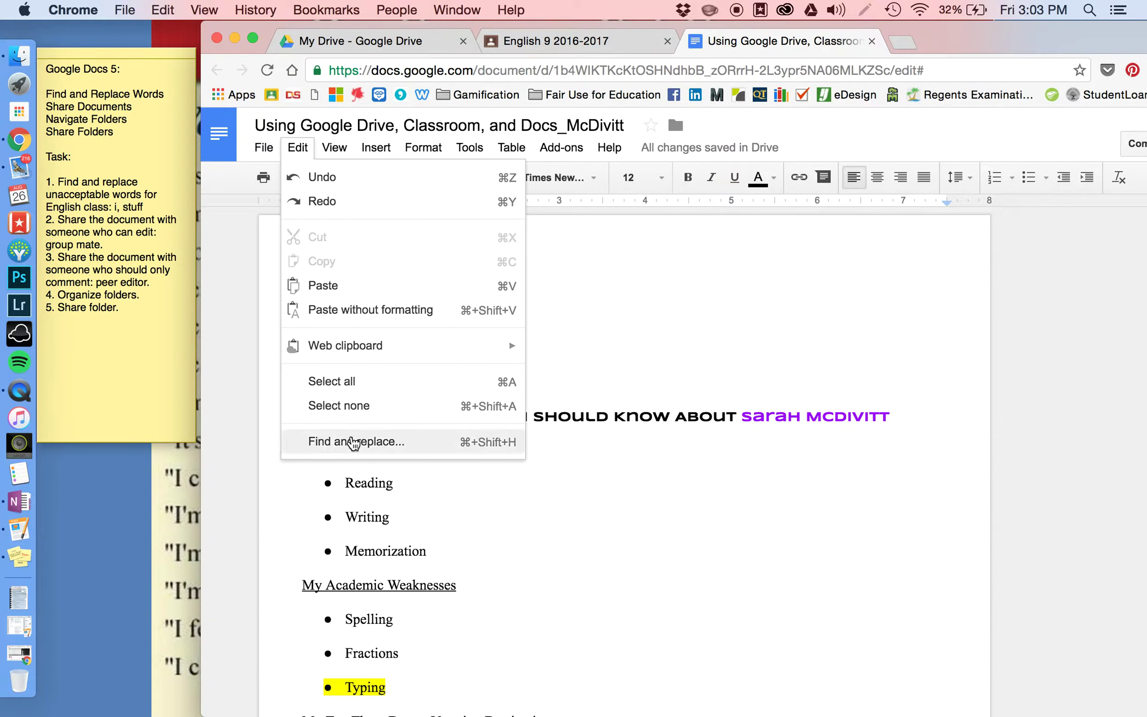
pyautogui.scroll(-5, 352, 437)
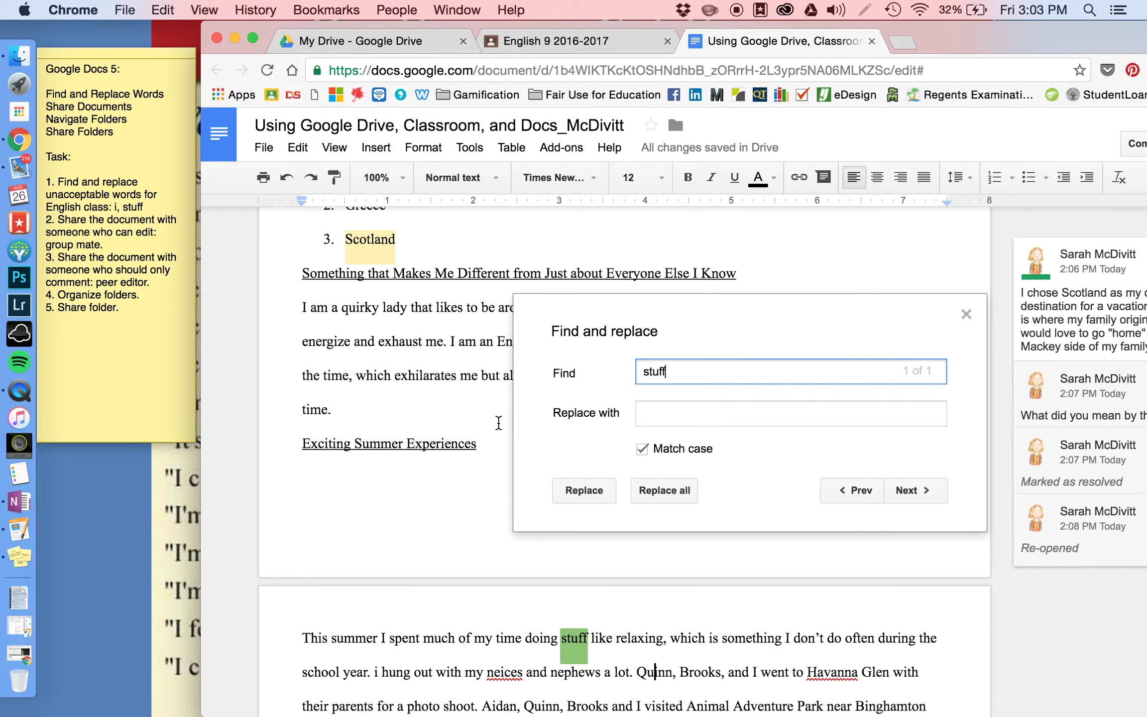
pyautogui.doubleClick(644, 380)
pyautogui.press('BackSpace')
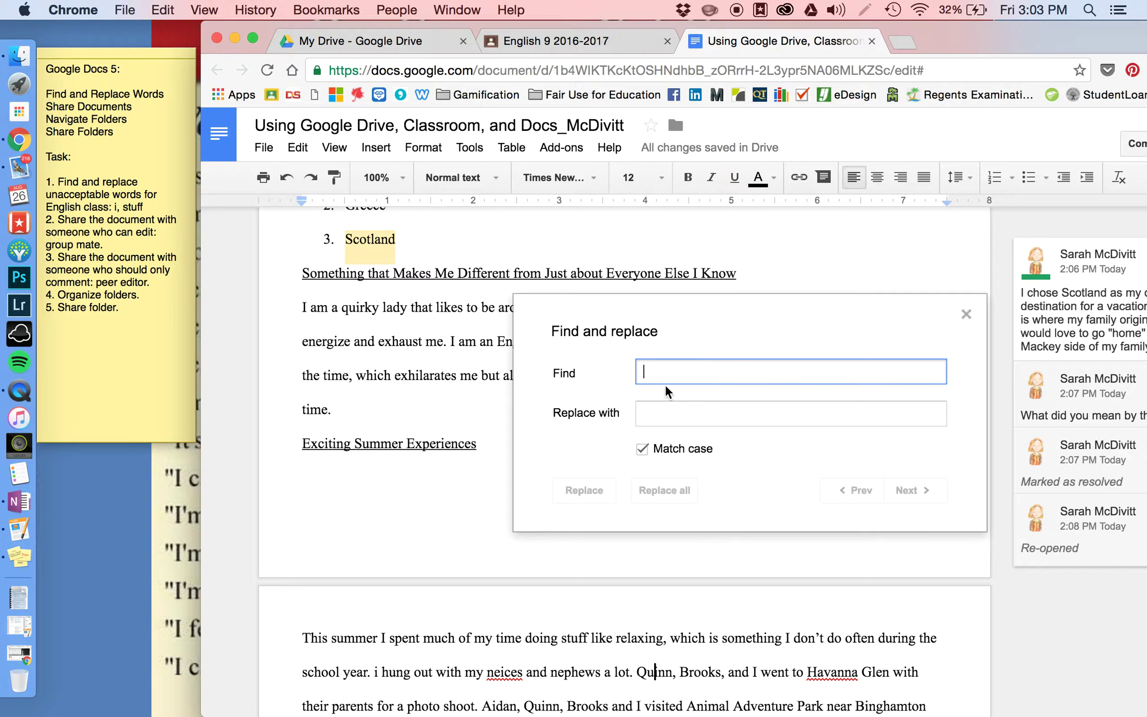
pyautogui.write('i')
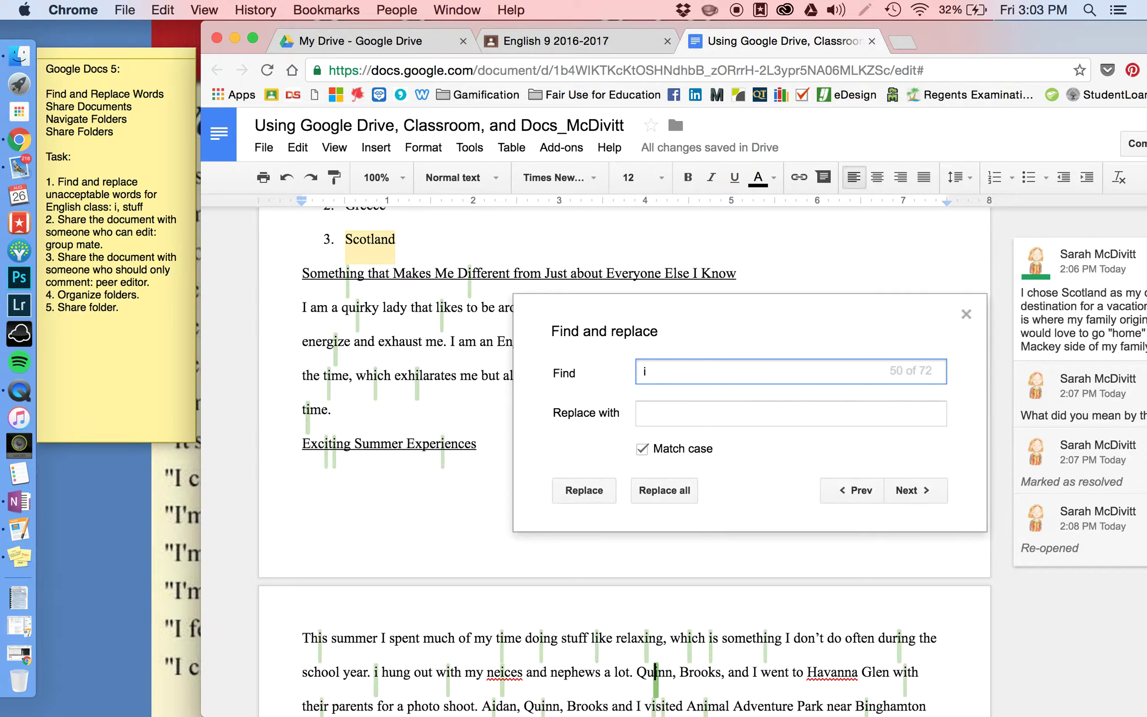
# Replace only the standalone "i" before "hung out" in the summer paragraph with a capital "I".
pyautogui.scroll(15, 427, 448)
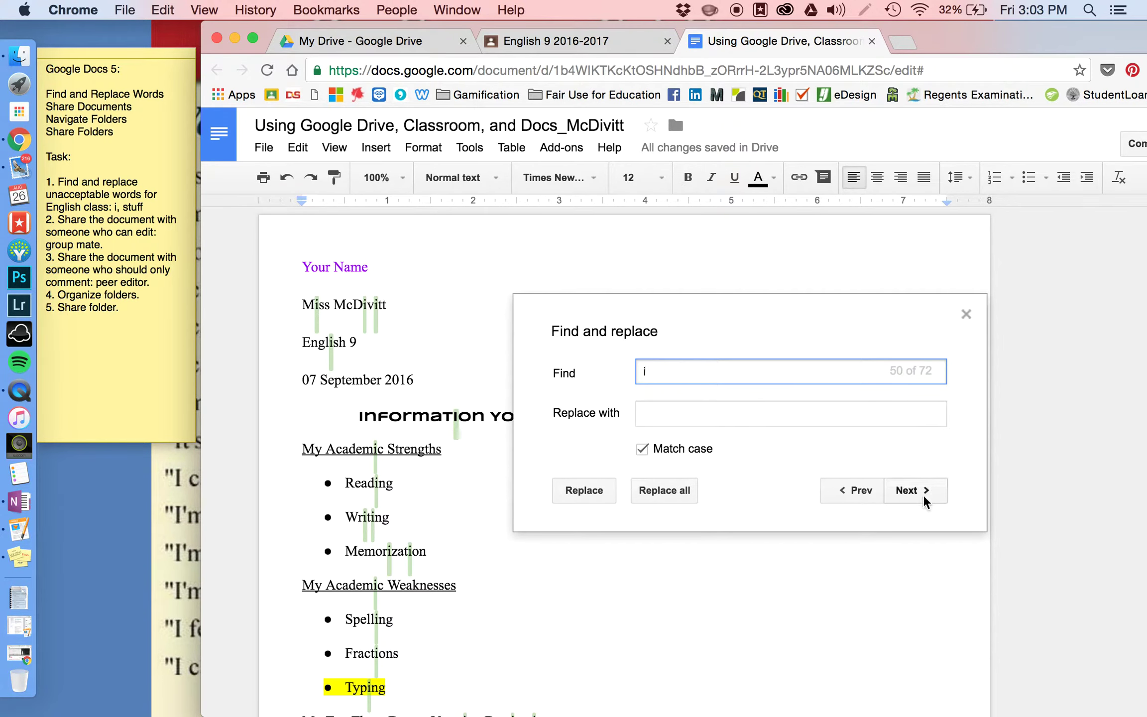
pyautogui.scroll(-1, 456, 497)
pyautogui.scroll(-5, 455, 497)
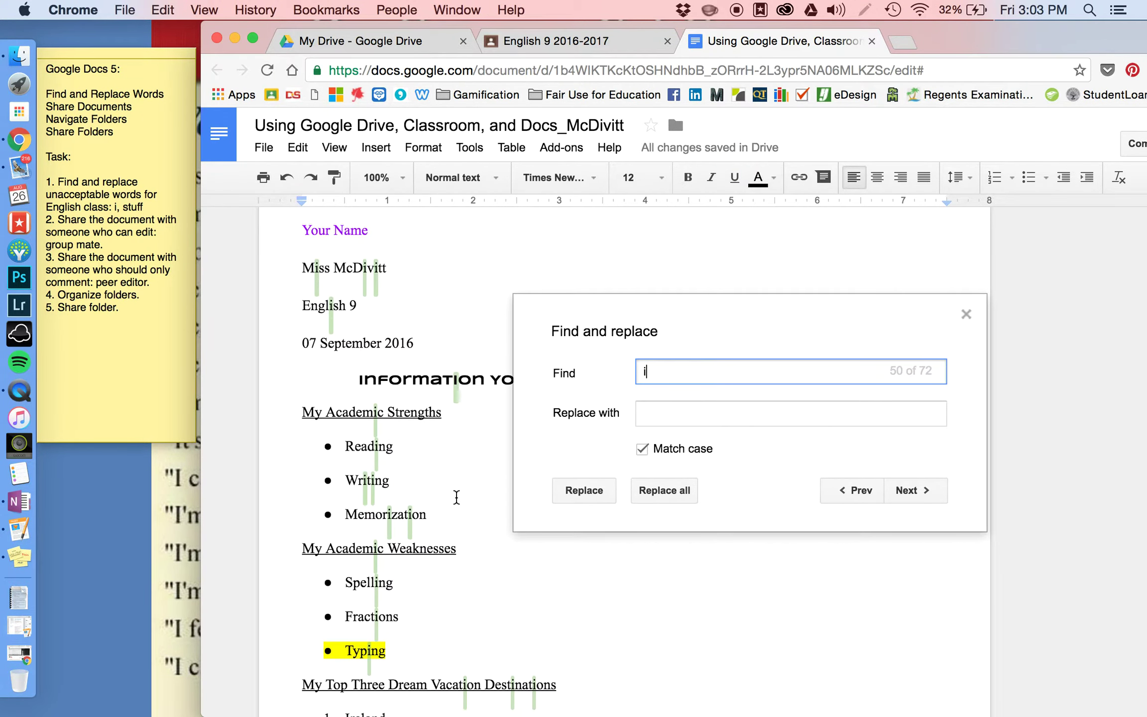
pyautogui.scroll(-10, 456, 497)
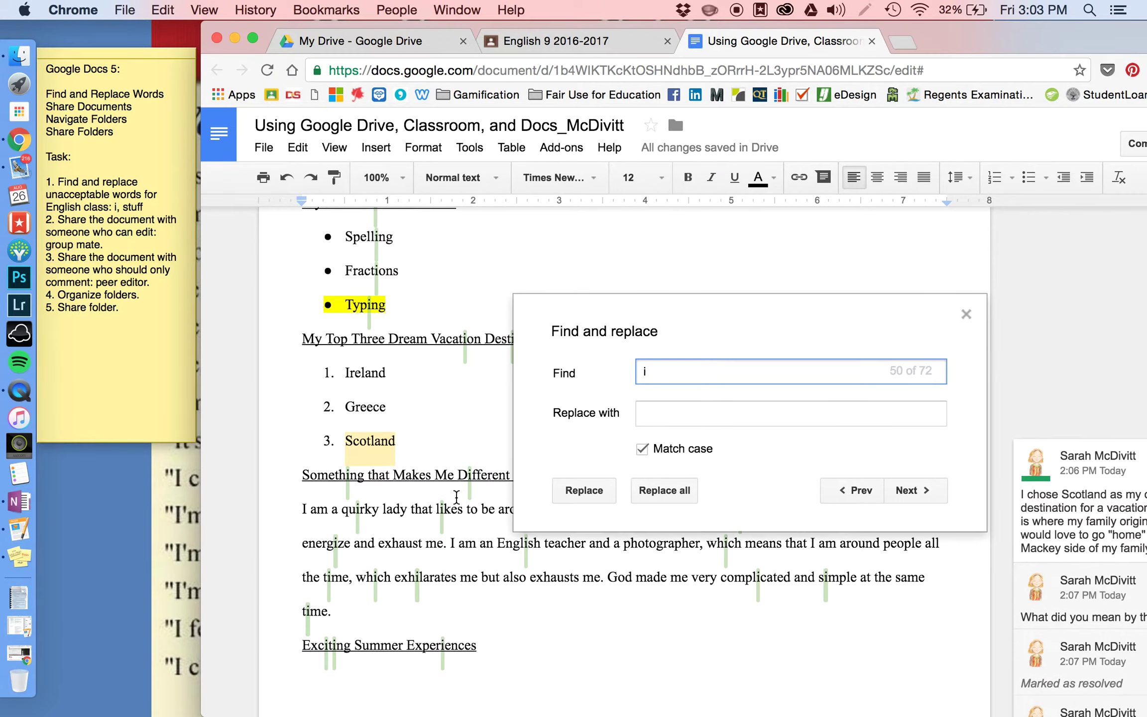
pyautogui.scroll(-1, 456, 496)
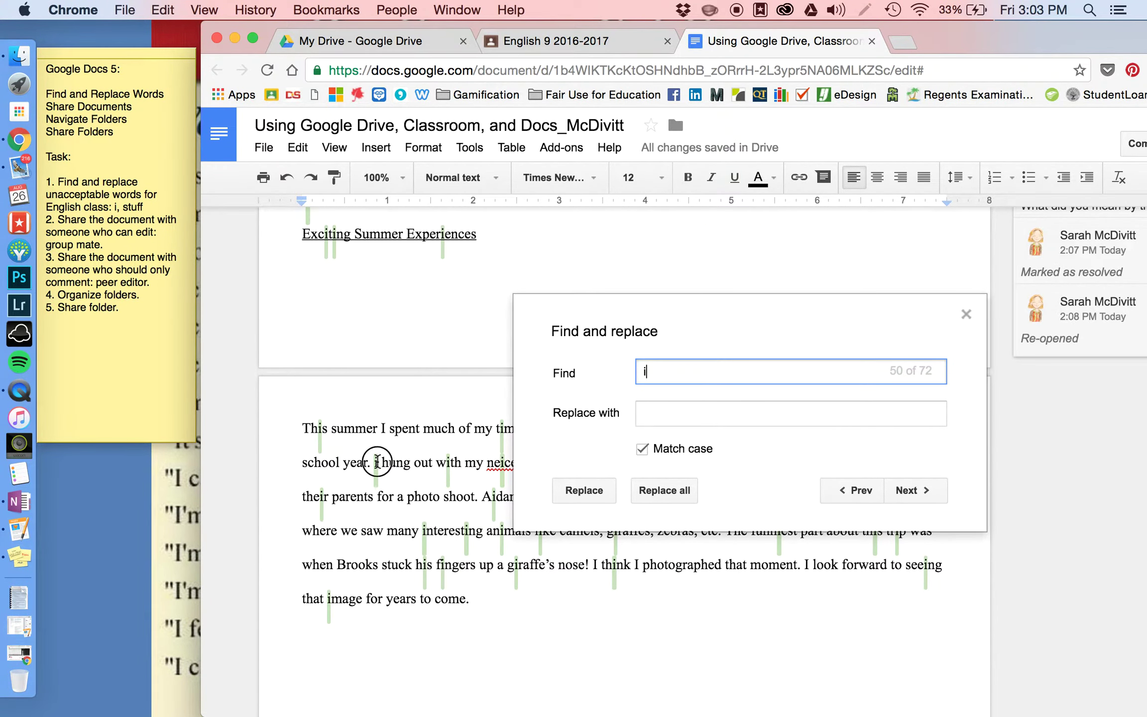
pyautogui.click(377, 462)
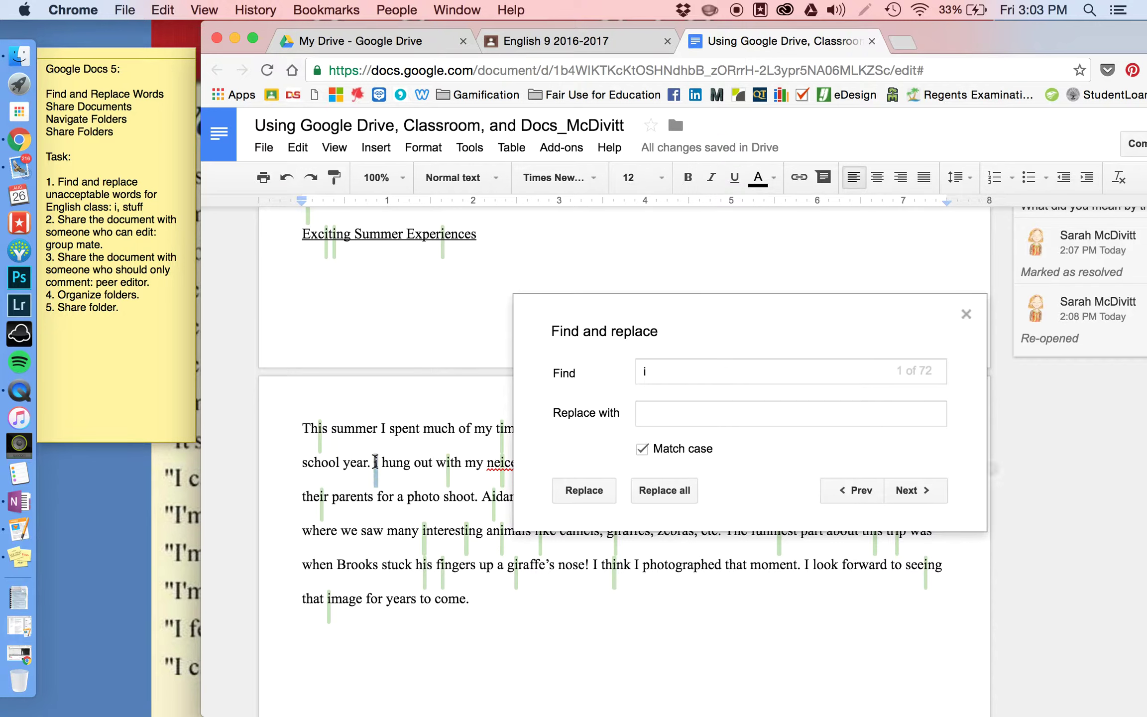
pyautogui.click(737, 426)
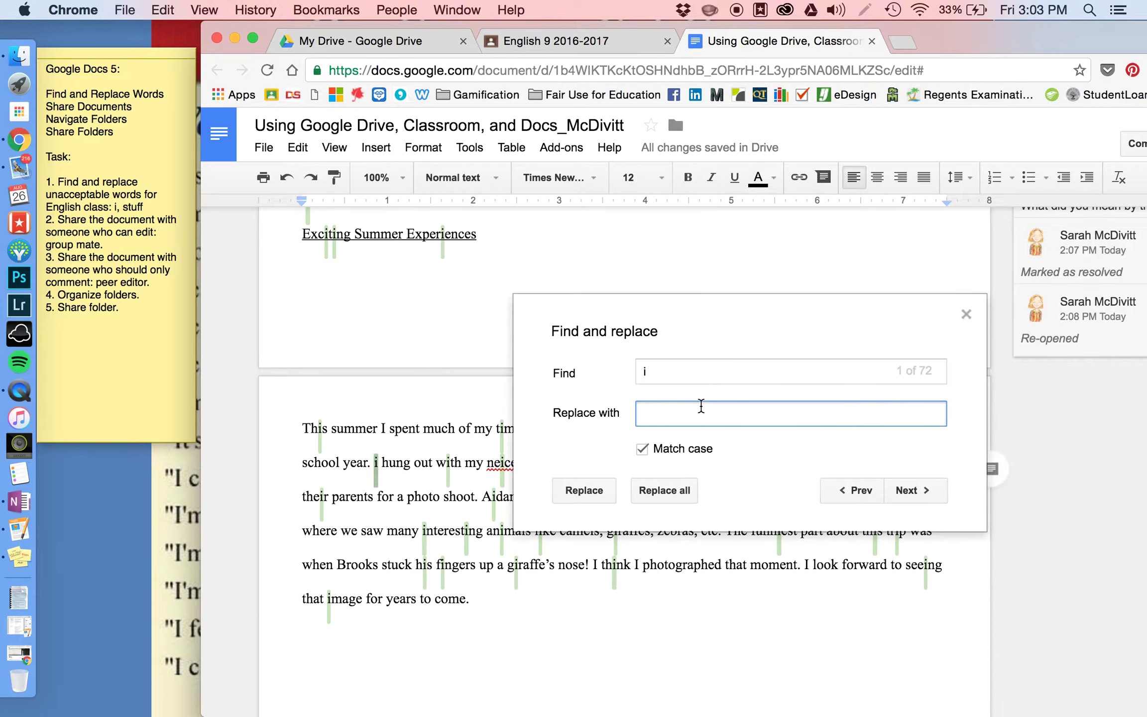
pyautogui.click(861, 490)
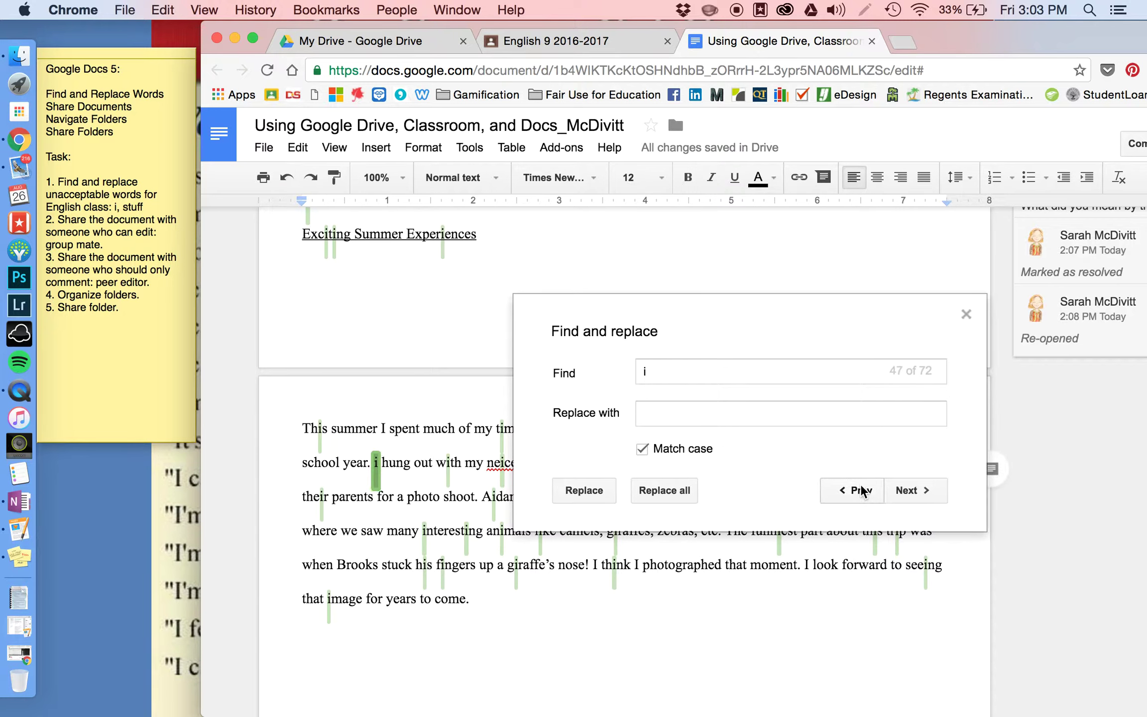
pyautogui.click(755, 400)
pyautogui.write('I')
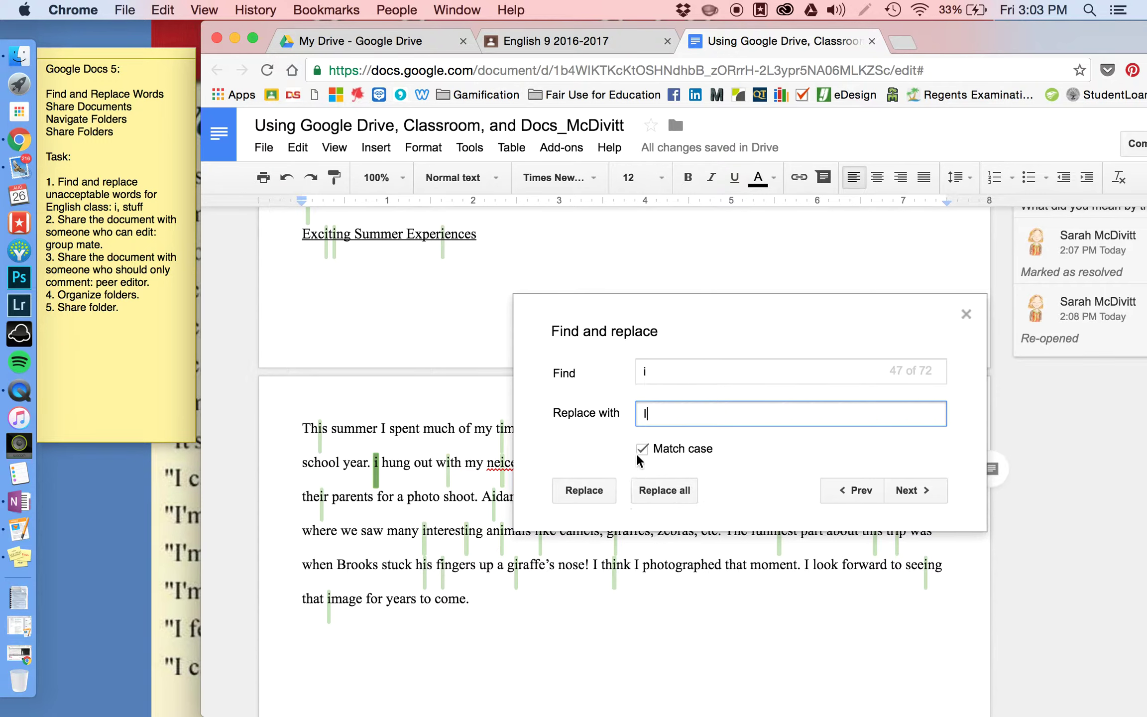
pyautogui.click(581, 490)
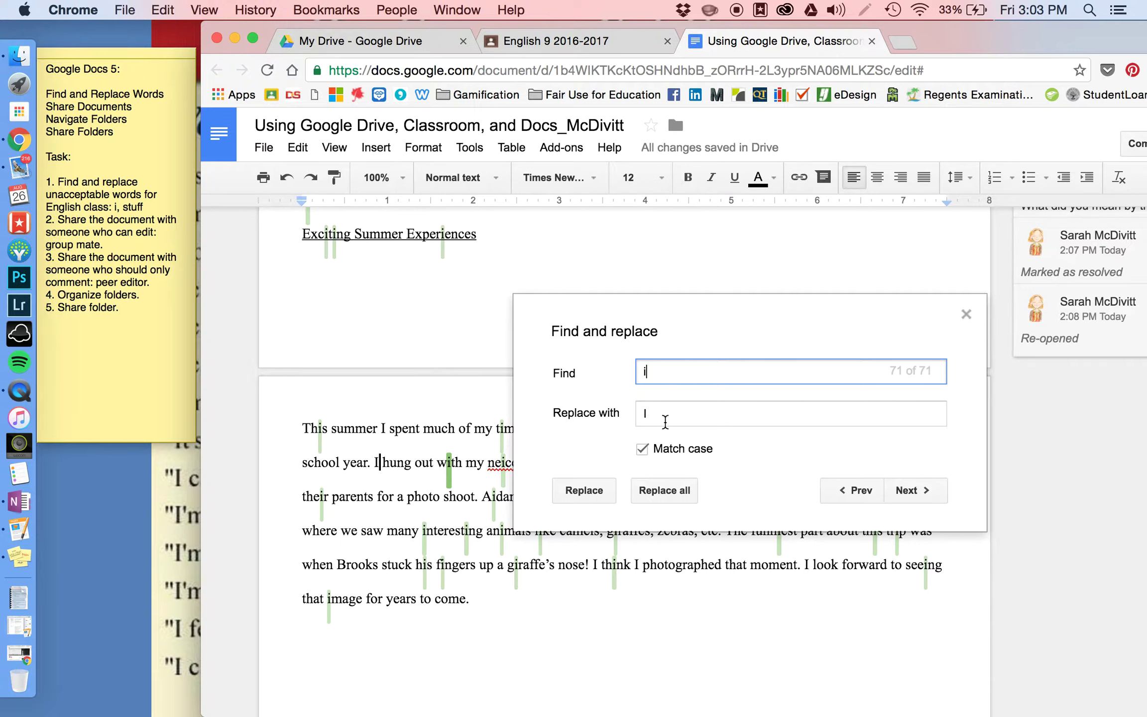
# Find the word "stuff", close Find and replace, and delete "doing stuff like" before "relaxing" in the summer paragraph.
pyautogui.write('stuff')
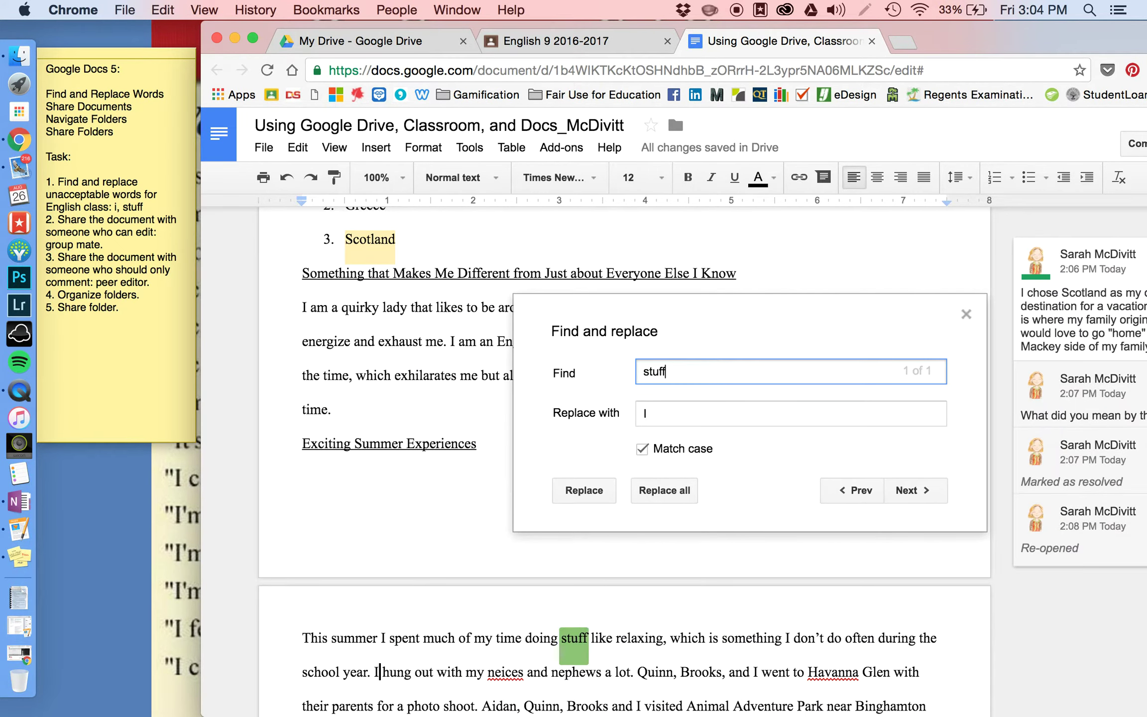
pyautogui.click(680, 413)
pyautogui.press('BackSpace')
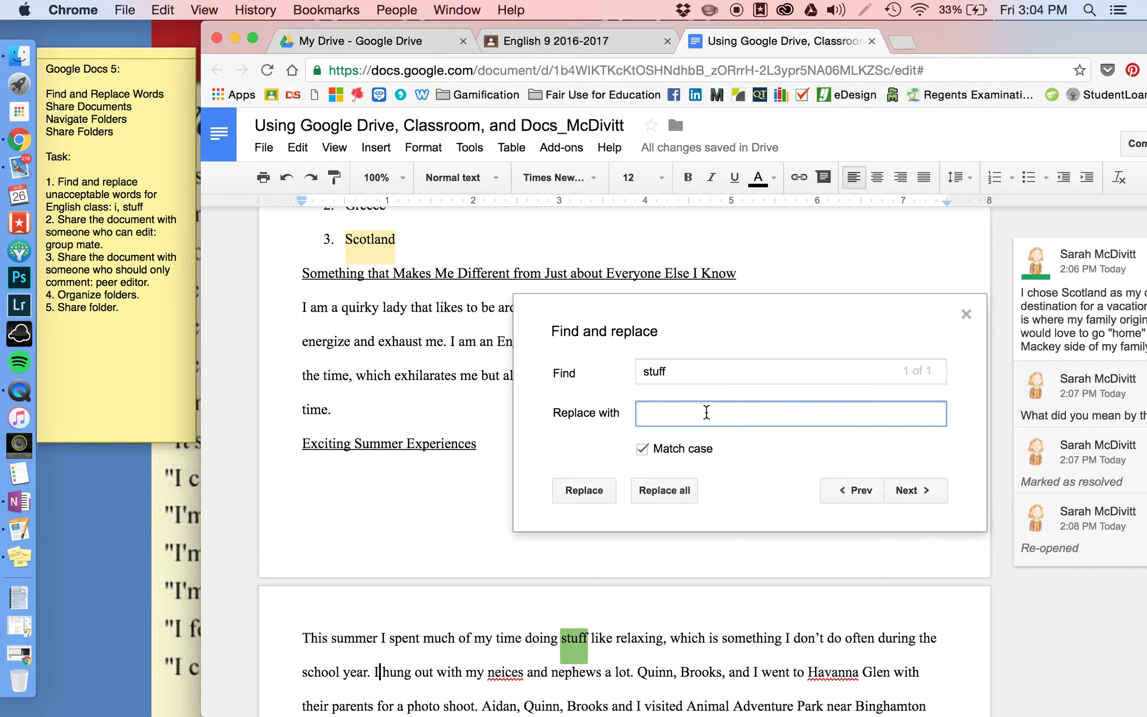
pyautogui.click(965, 314)
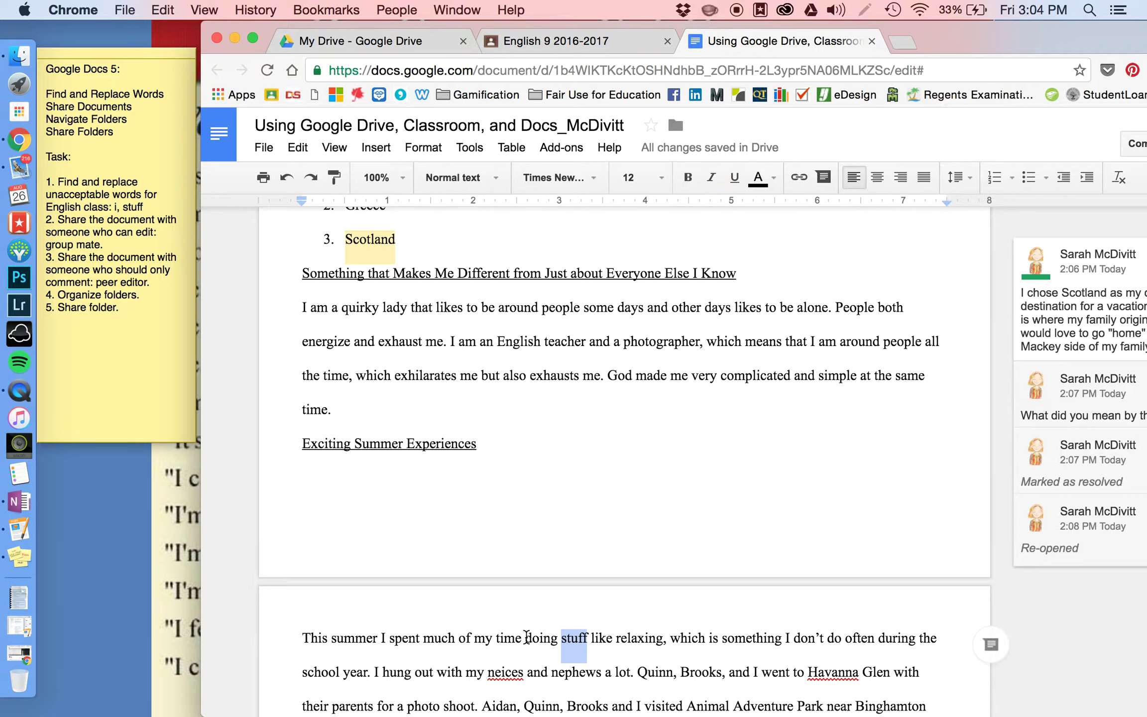
pyautogui.moveTo(527, 638); pyautogui.dragTo(611, 644)
pyautogui.press('BackSpace')
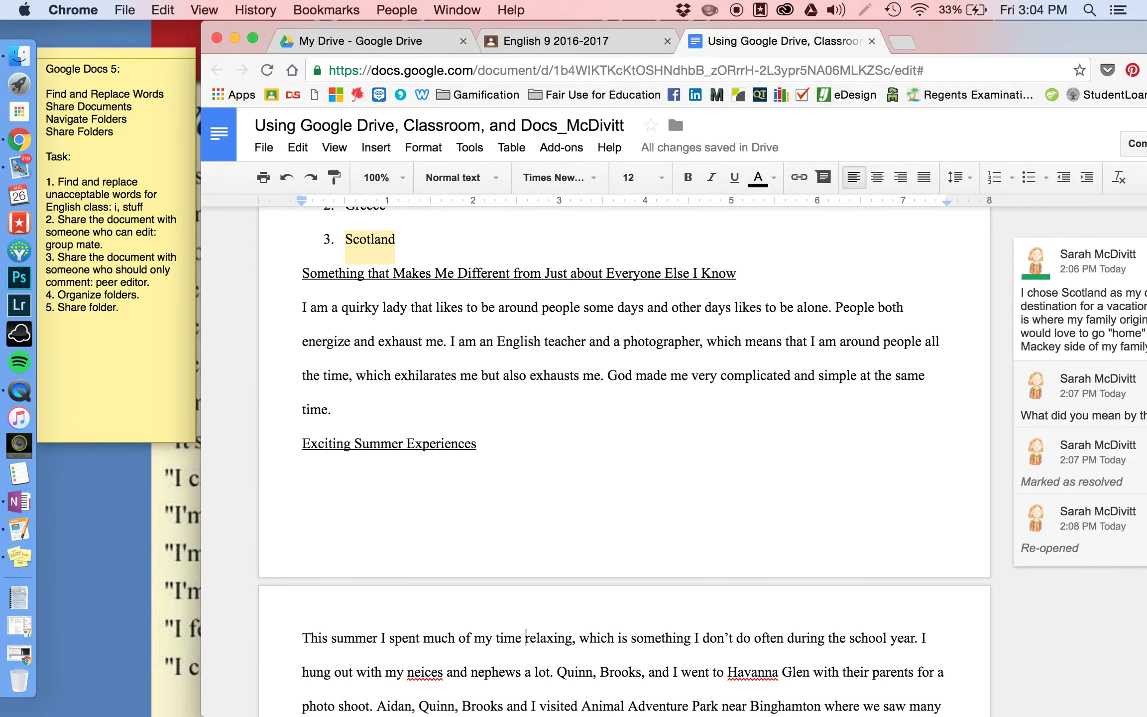
# Correct the misspelled "neices" in the summer paragraph to the suggested spelling "nieces".
pyautogui.scroll(3, 608, 538)
pyautogui.scroll(9, 608, 537)
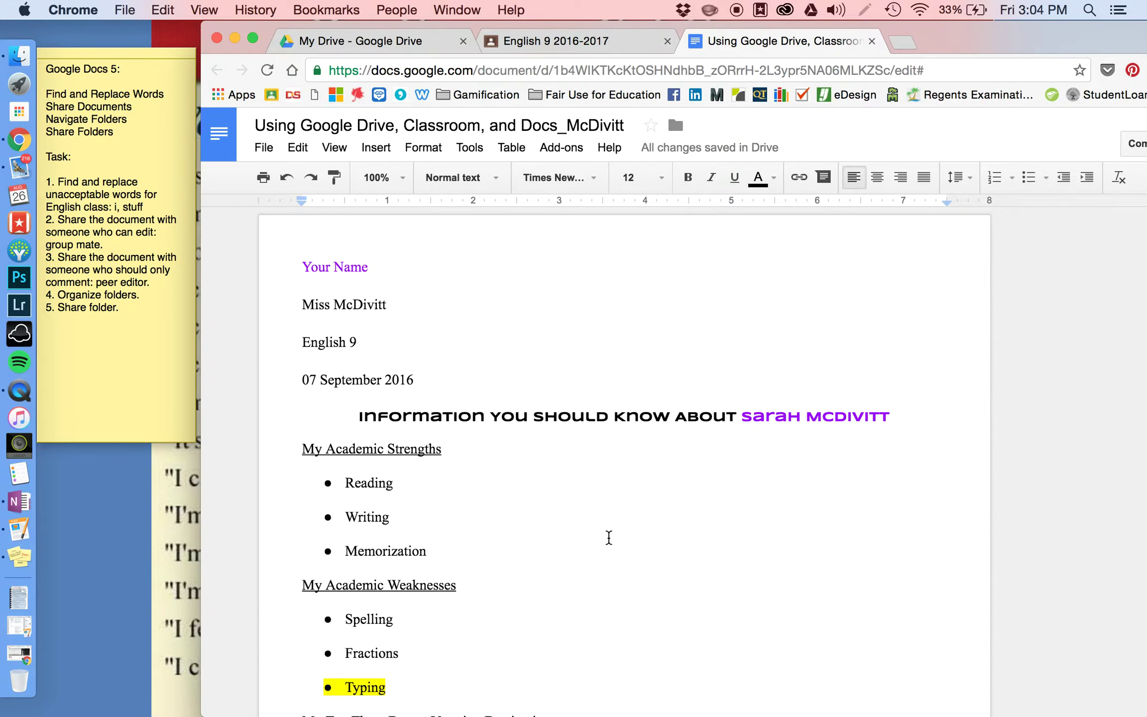
pyautogui.scroll(-7, 608, 538)
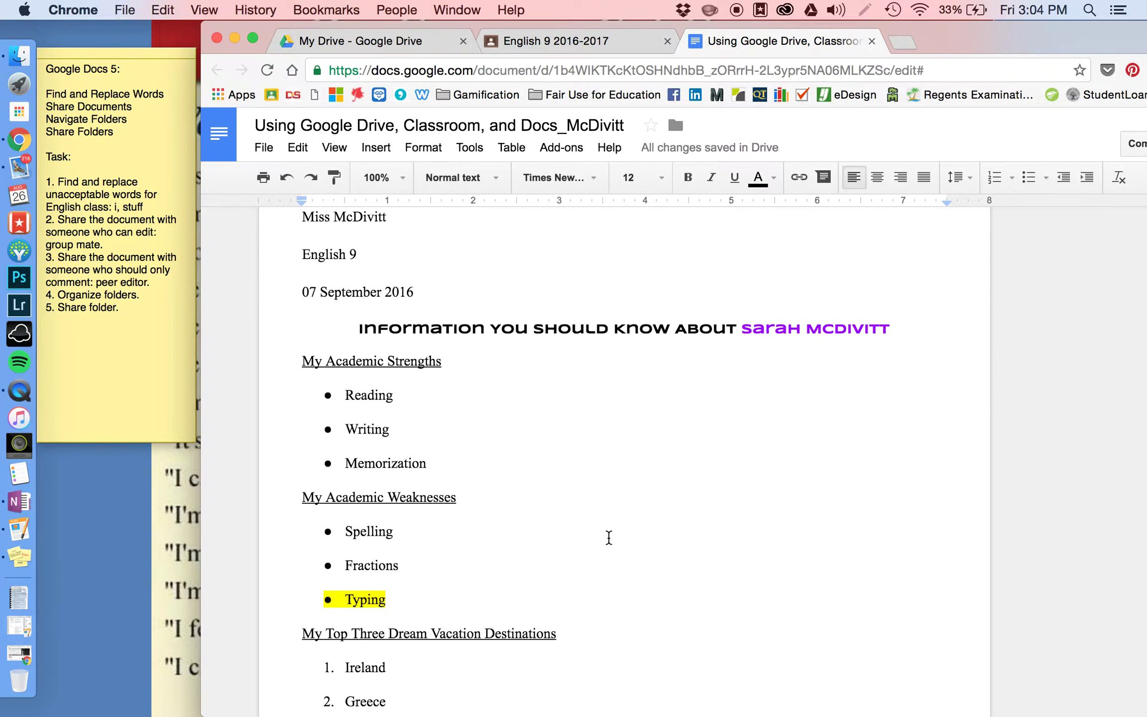
pyautogui.scroll(-9, 608, 537)
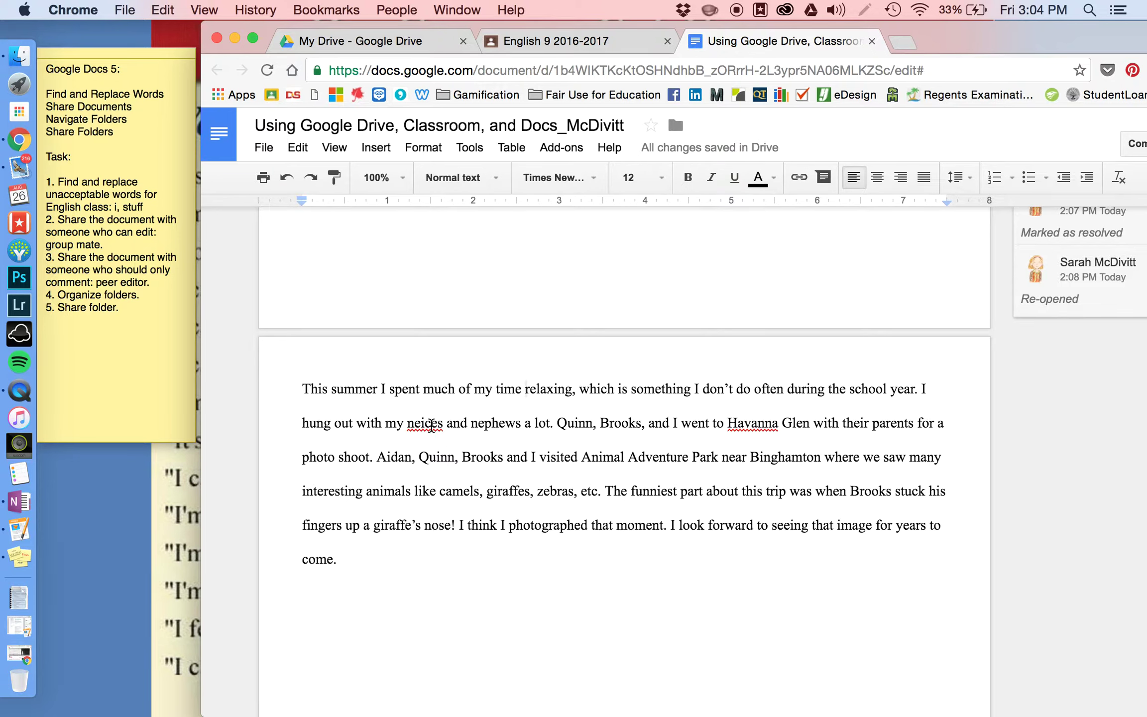
pyautogui.rightClick(431, 425)
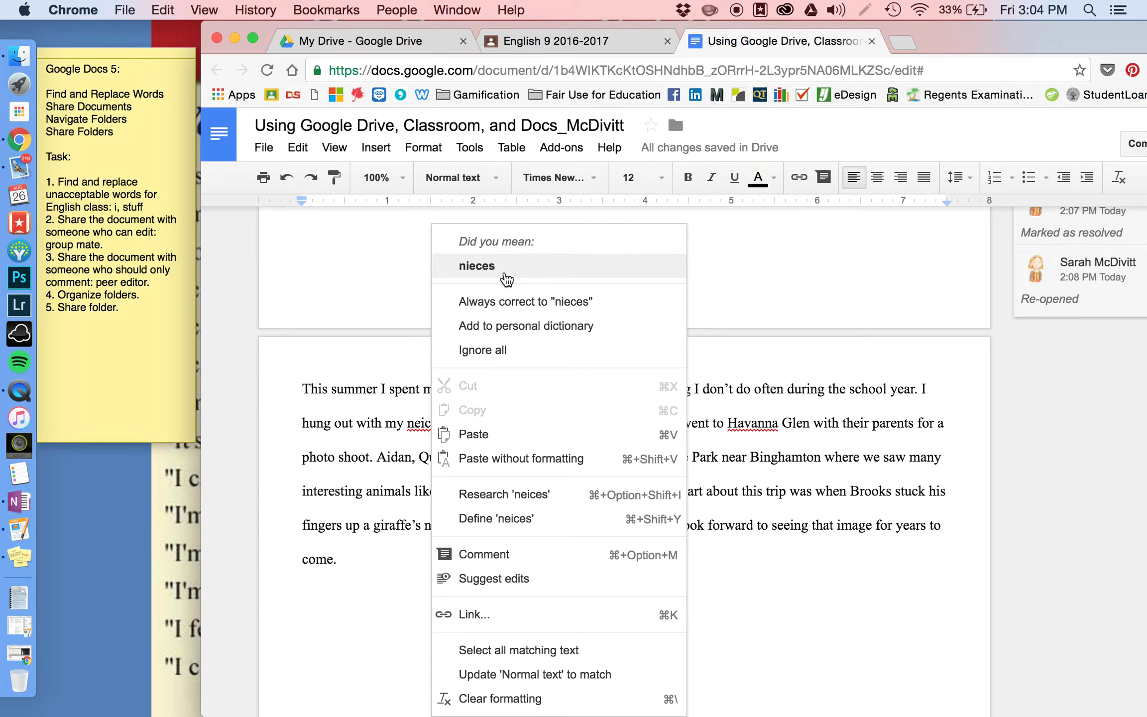
pyautogui.click(504, 279)
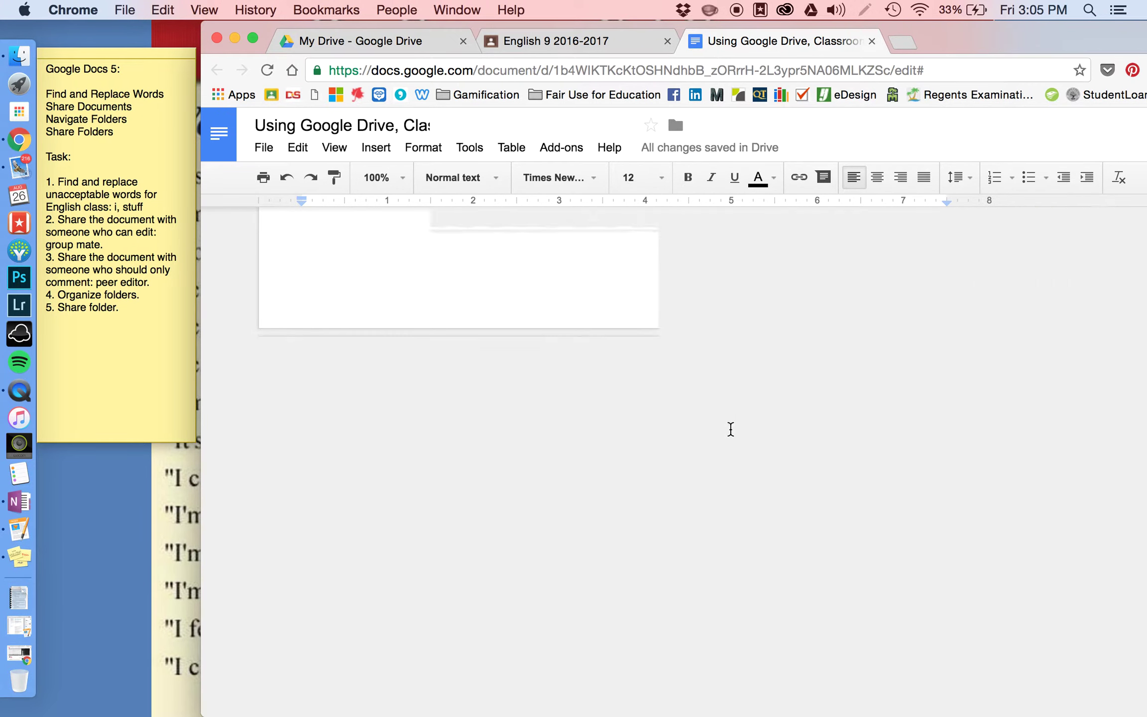
pyautogui.rightClick(731, 427)
pyautogui.moveTo(731, 427); pyautogui.dragTo(810, 429)
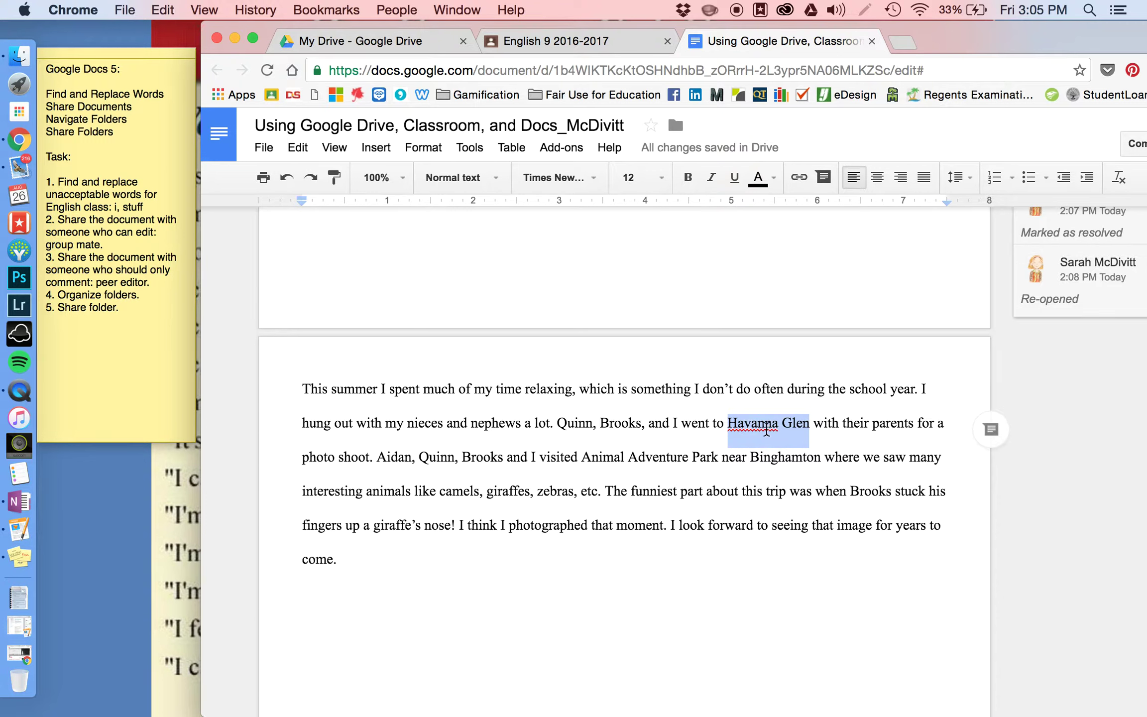
pyautogui.click(766, 430)
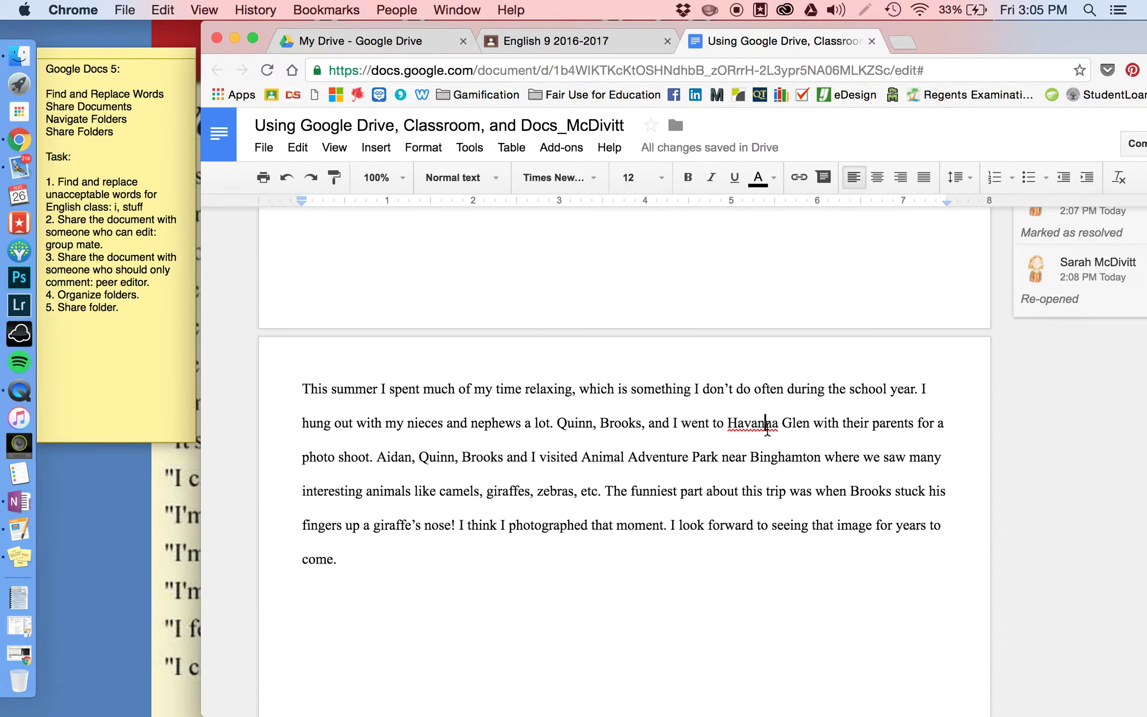
# Bring the whole browser window into view, remove the commenting collaborator's access to the document, and save the sharing changes.
pyautogui.scroll(10, 766, 431)
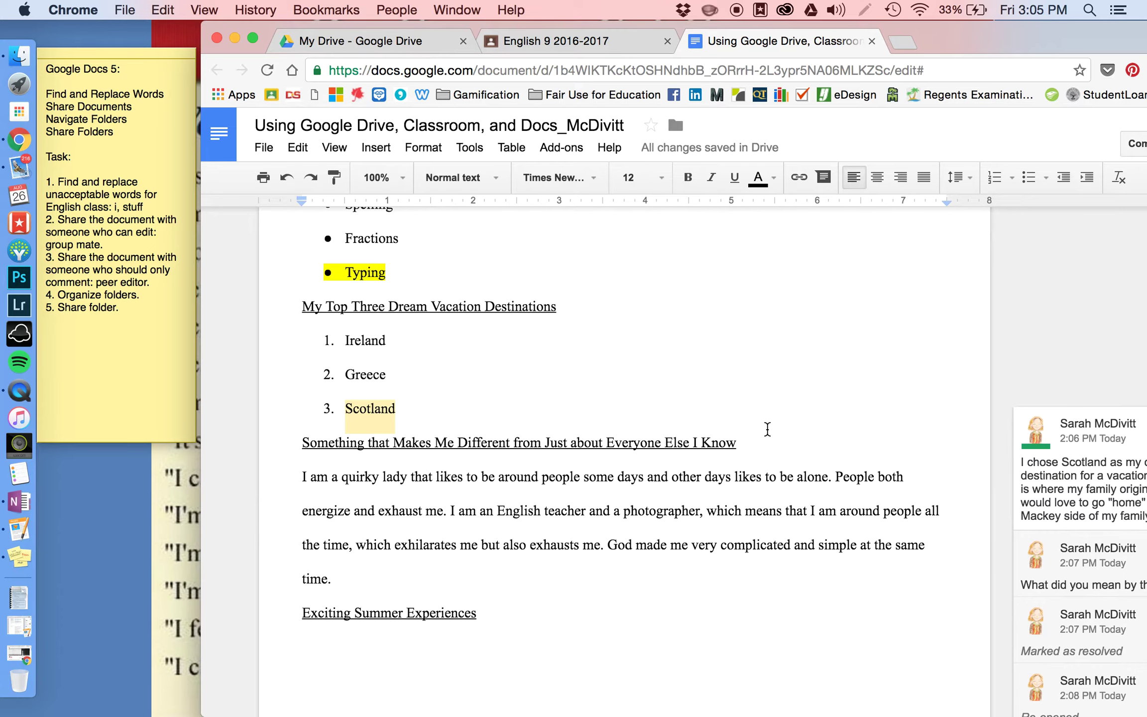
pyautogui.scroll(10, 767, 429)
pyautogui.moveTo(921, 33); pyautogui.dragTo(759, 19)
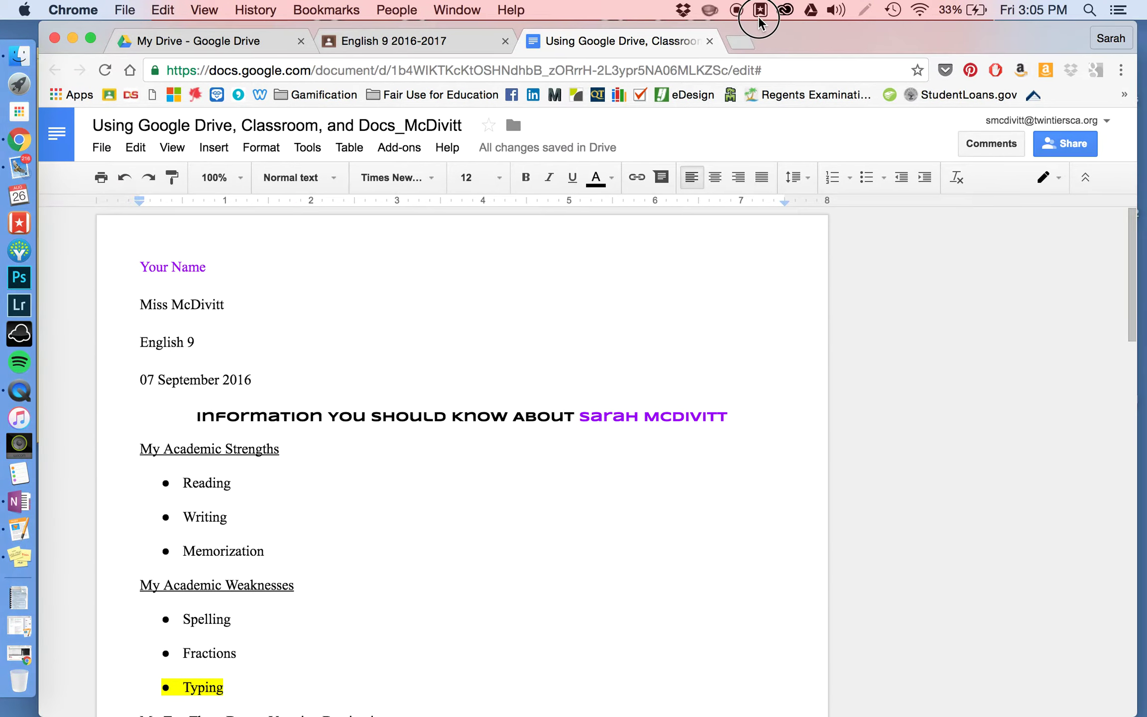
pyautogui.click(1062, 146)
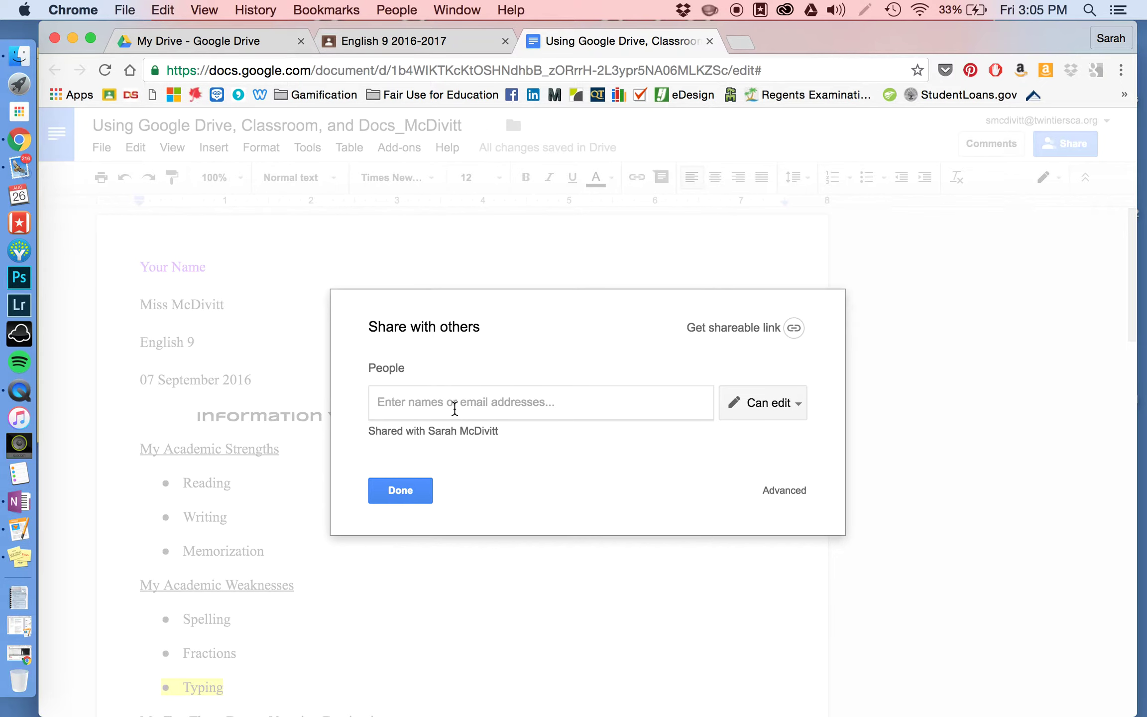
pyautogui.click(476, 431)
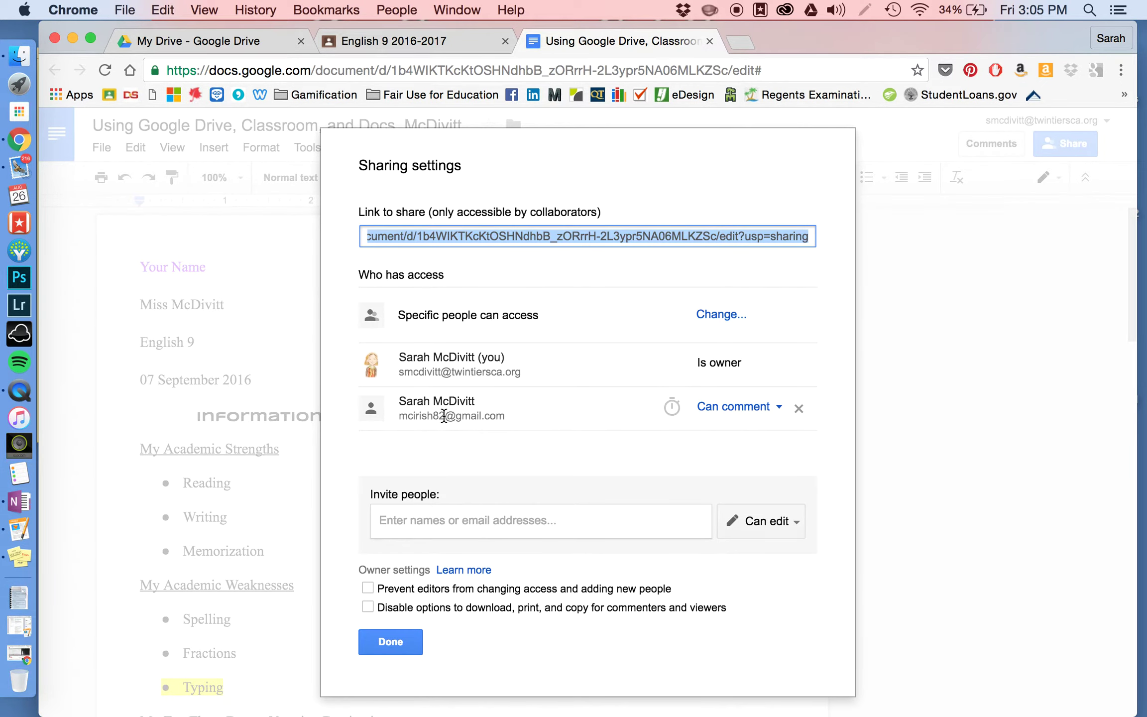
pyautogui.click(798, 408)
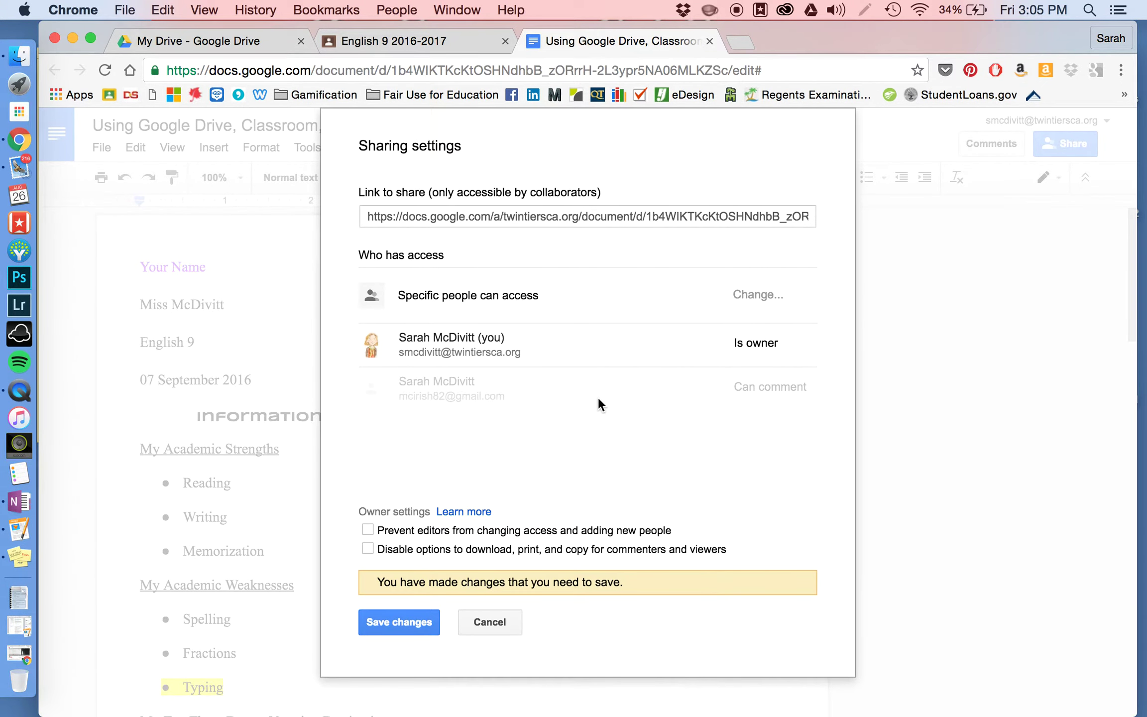
pyautogui.click(407, 612)
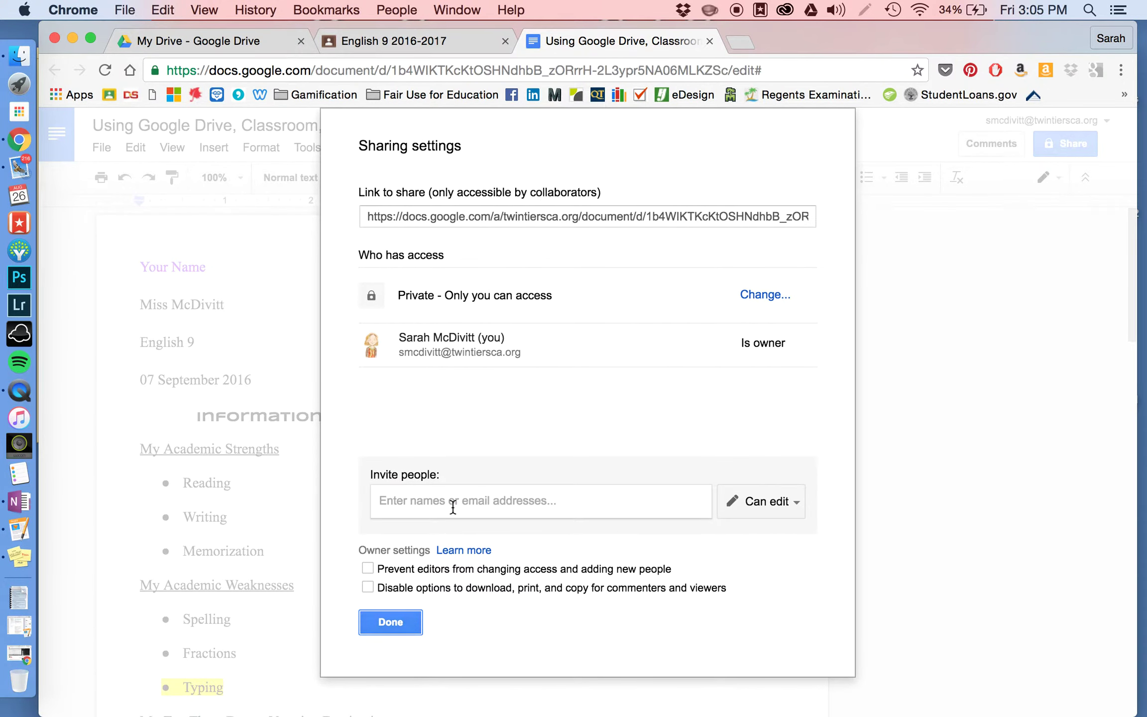
pyautogui.click(388, 621)
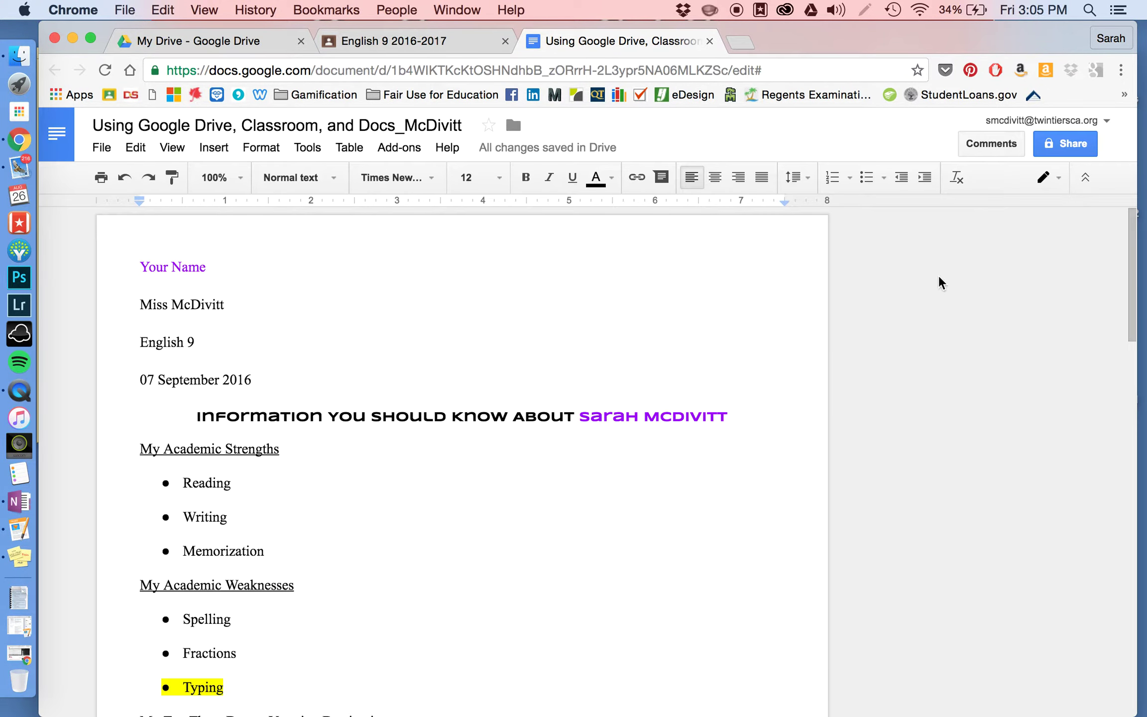
# Share the document with the collaborator's Gmail address with Can edit permission and confirm sharing outside the organization.
pyautogui.click(1071, 158)
pyautogui.write('mc')
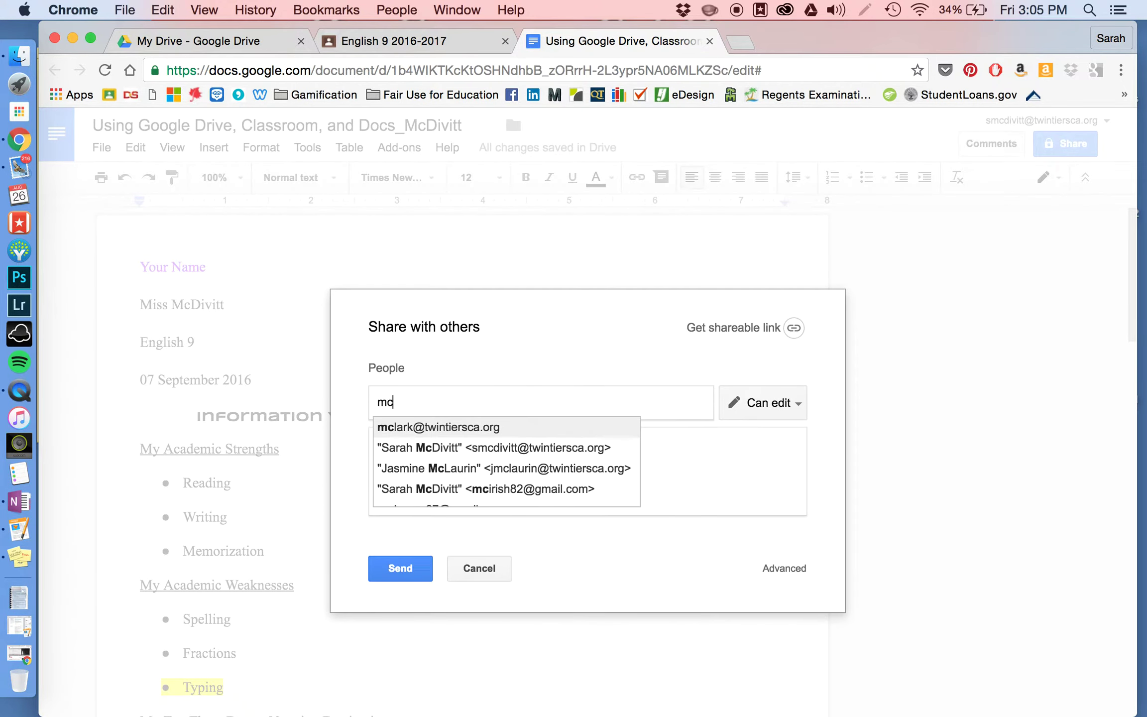
pyautogui.write('irish')
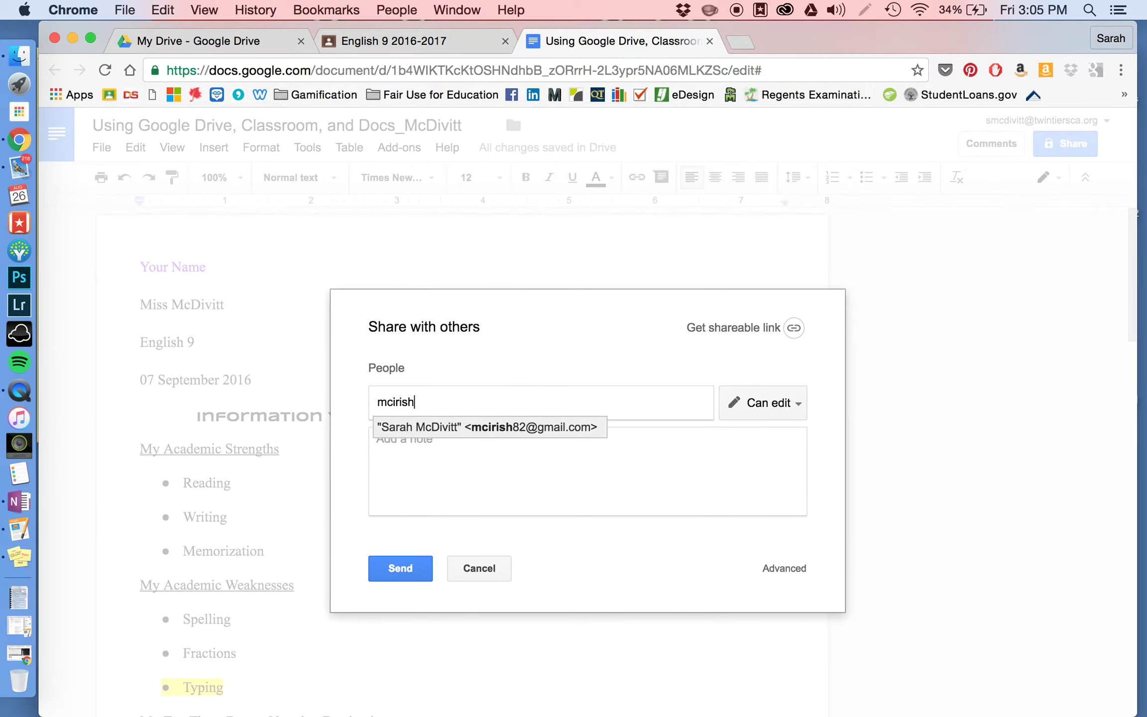
pyautogui.click(570, 431)
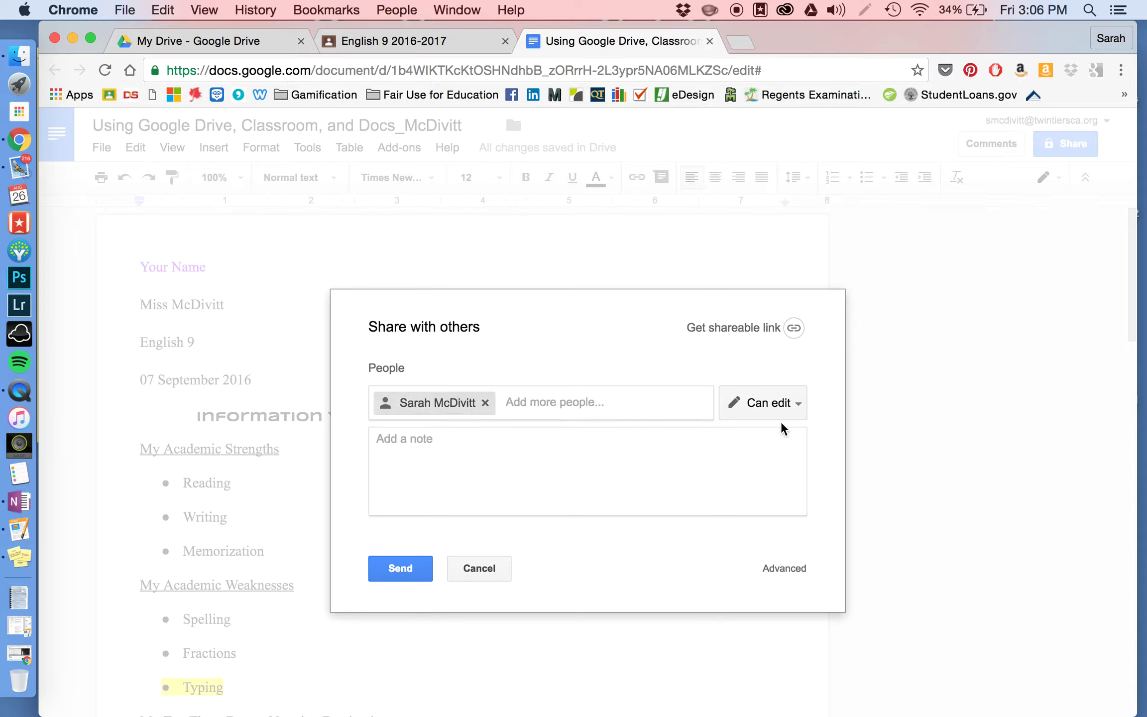
pyautogui.click(782, 406)
pyautogui.click(754, 438)
pyautogui.click(377, 579)
pyautogui.click(398, 577)
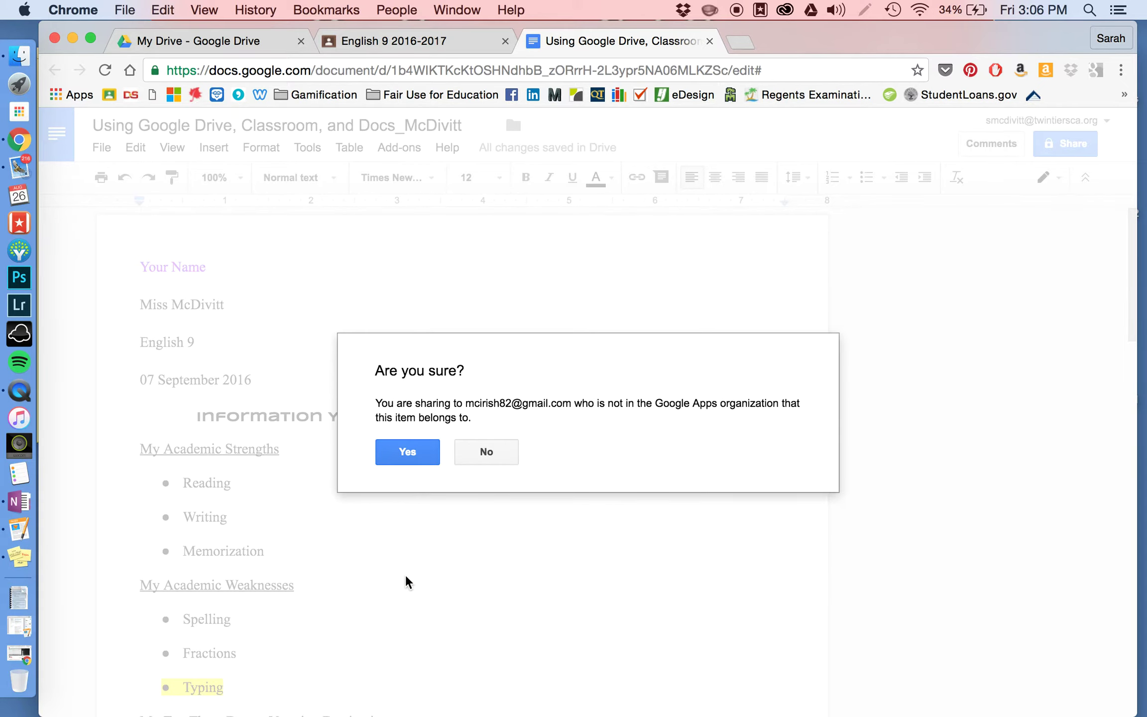
pyautogui.click(418, 450)
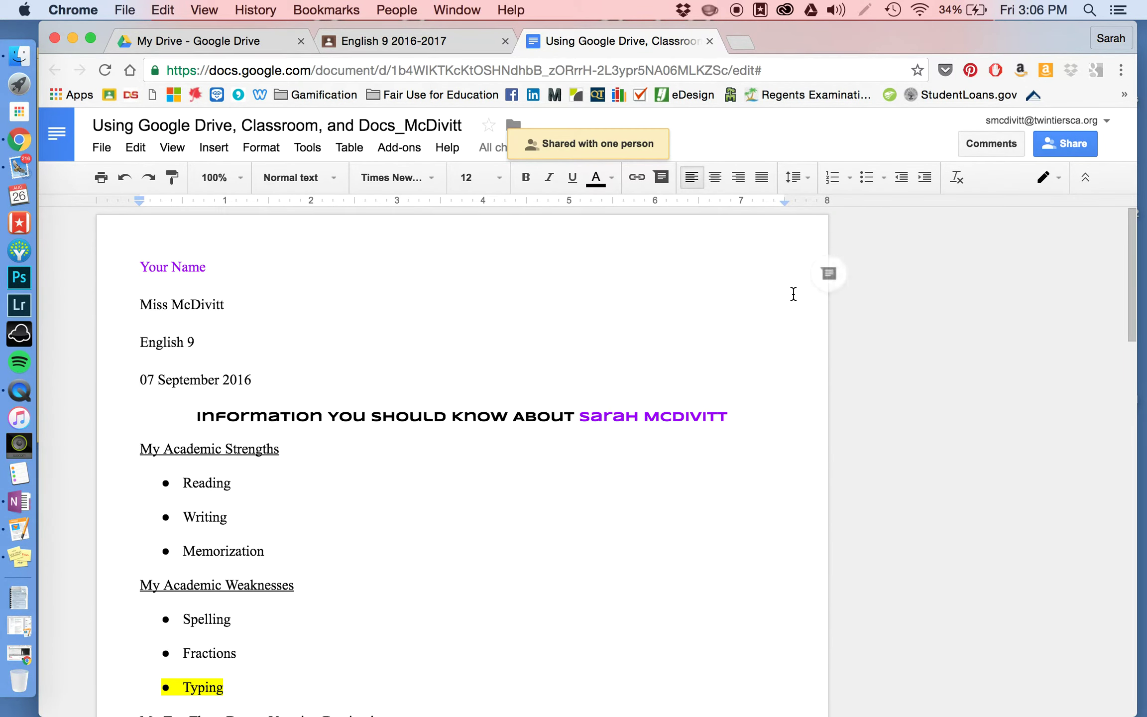
# Switch the document to Suggesting mode and suggest adding a middle name between the first and last names in the title.
pyautogui.click(607, 419)
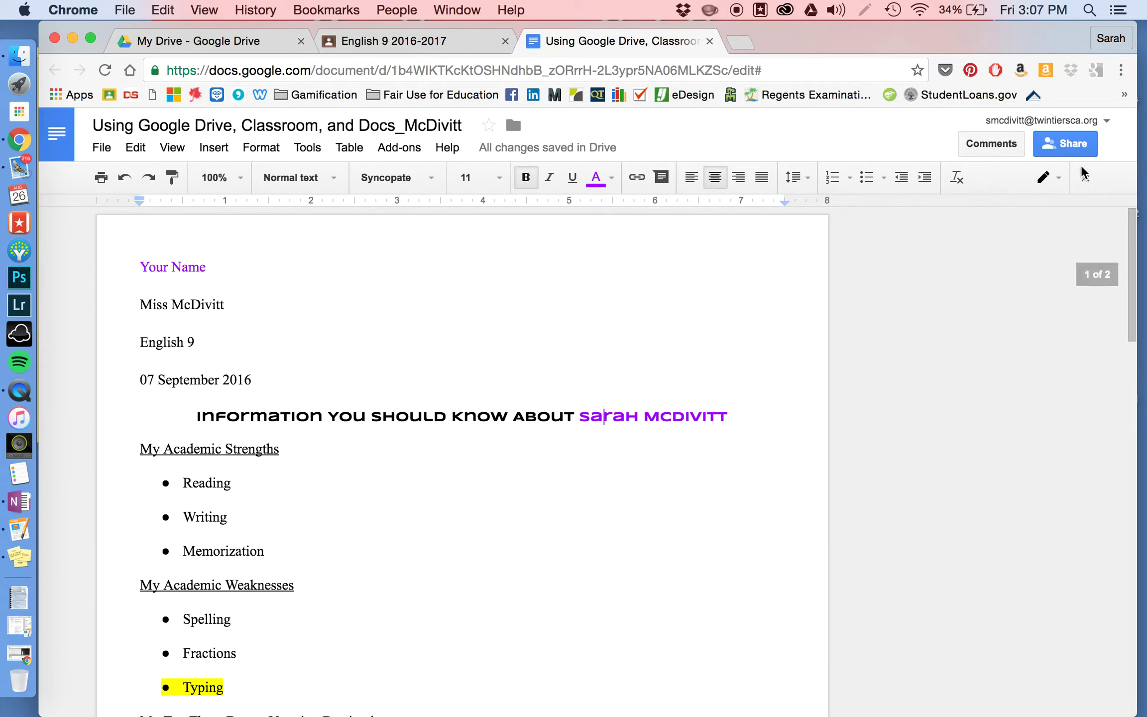
pyautogui.scroll(-15, 680, 414)
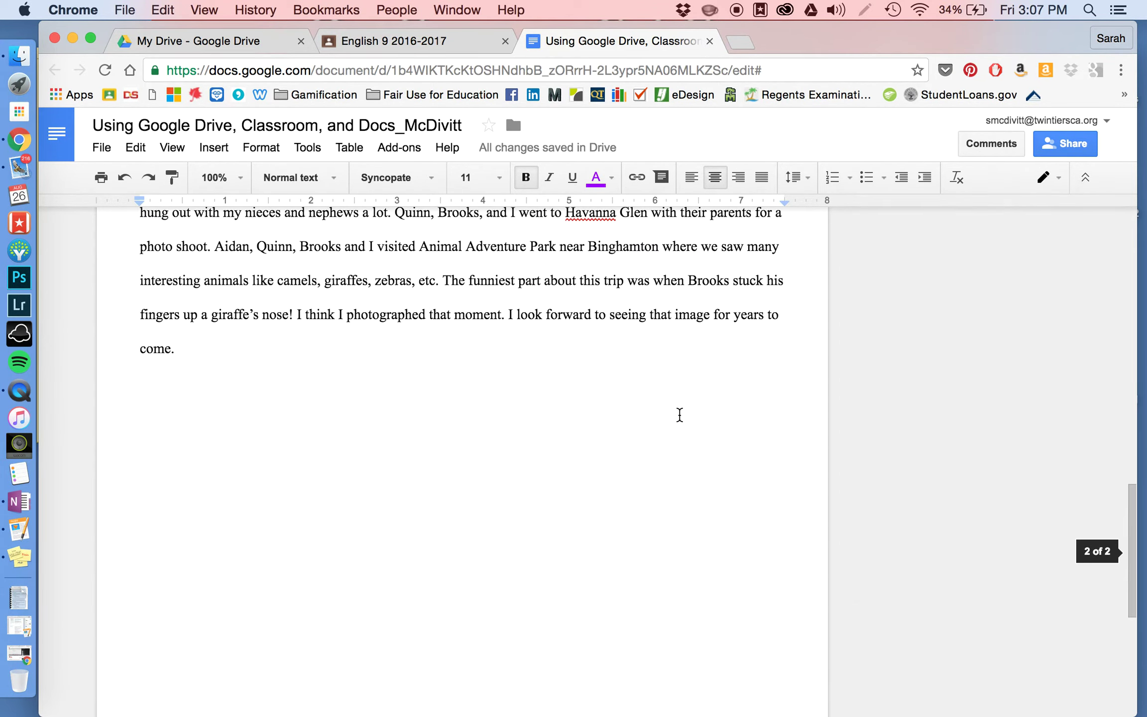
pyautogui.scroll(8, 679, 415)
pyautogui.scroll(10, 679, 414)
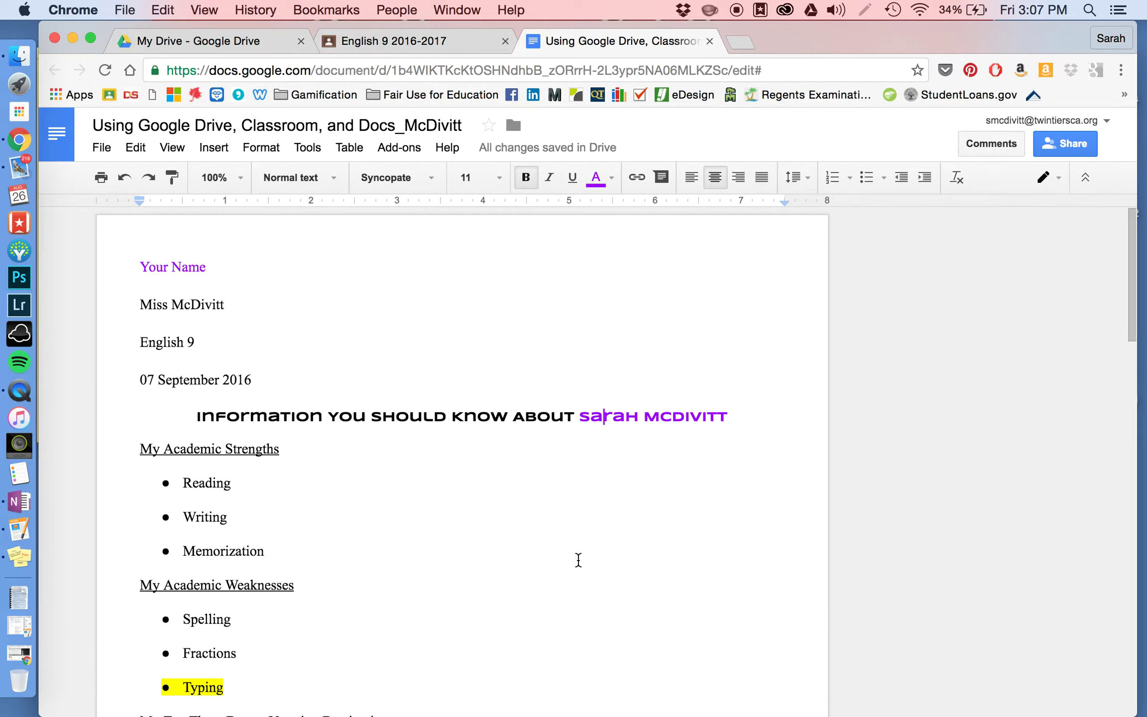
pyautogui.click(1052, 183)
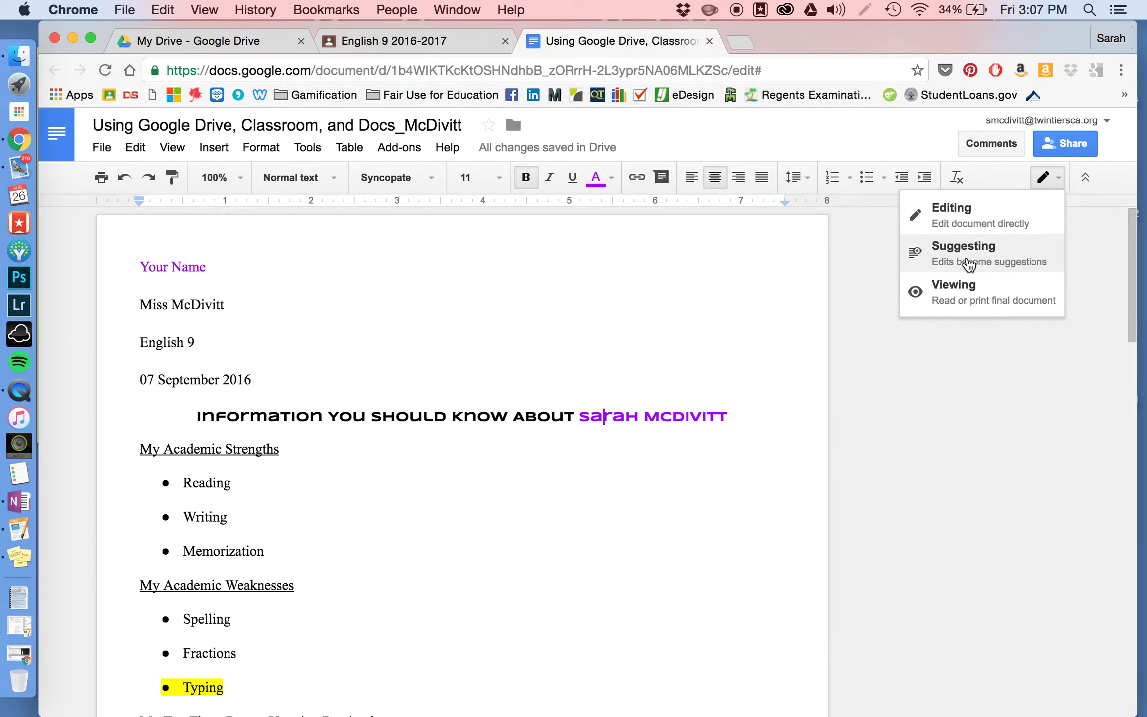
pyautogui.click(968, 266)
pyautogui.click(639, 417)
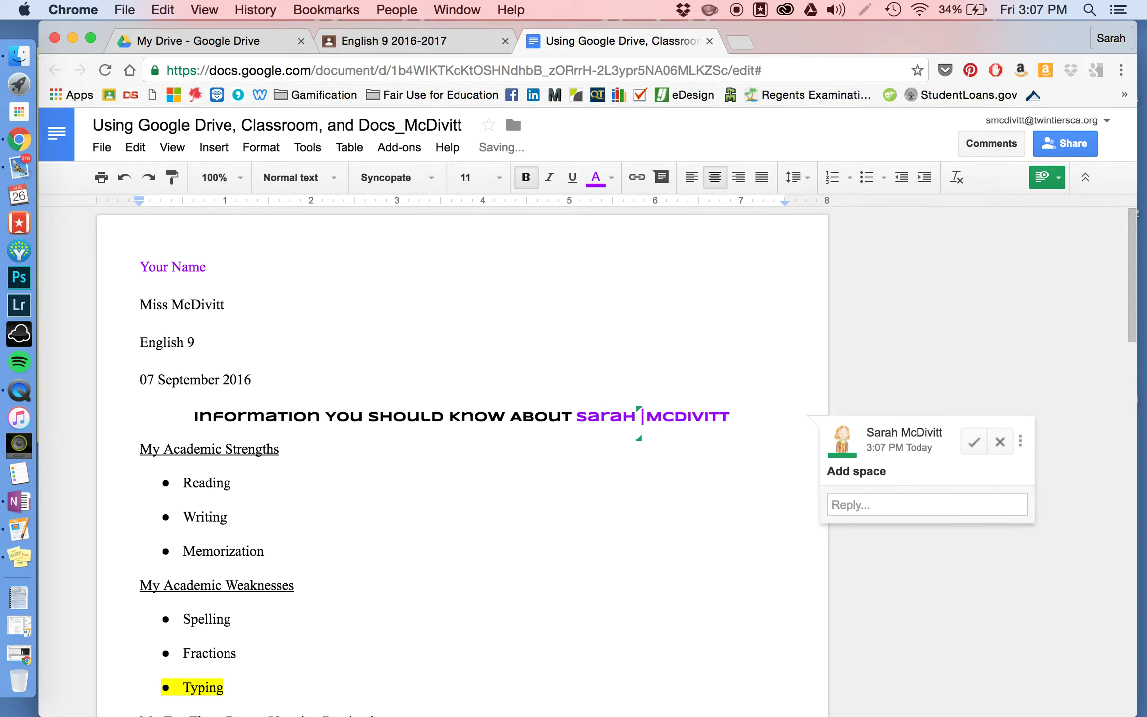
pyautogui.write('Elizabeth')
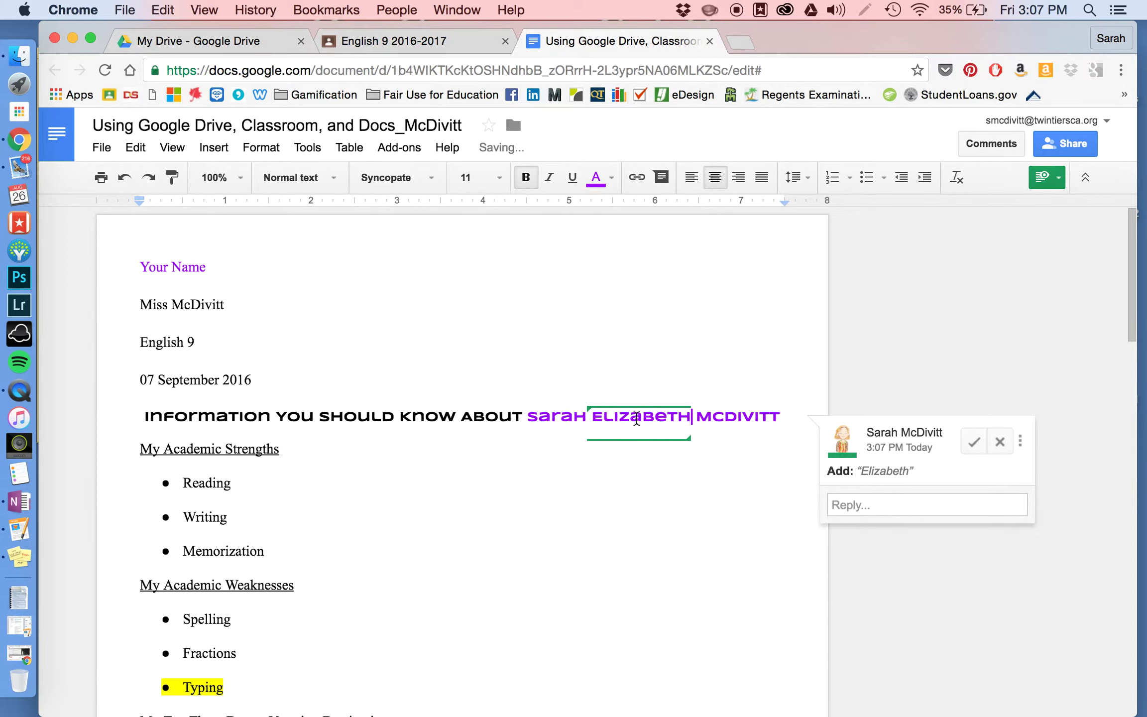
pyautogui.click(748, 509)
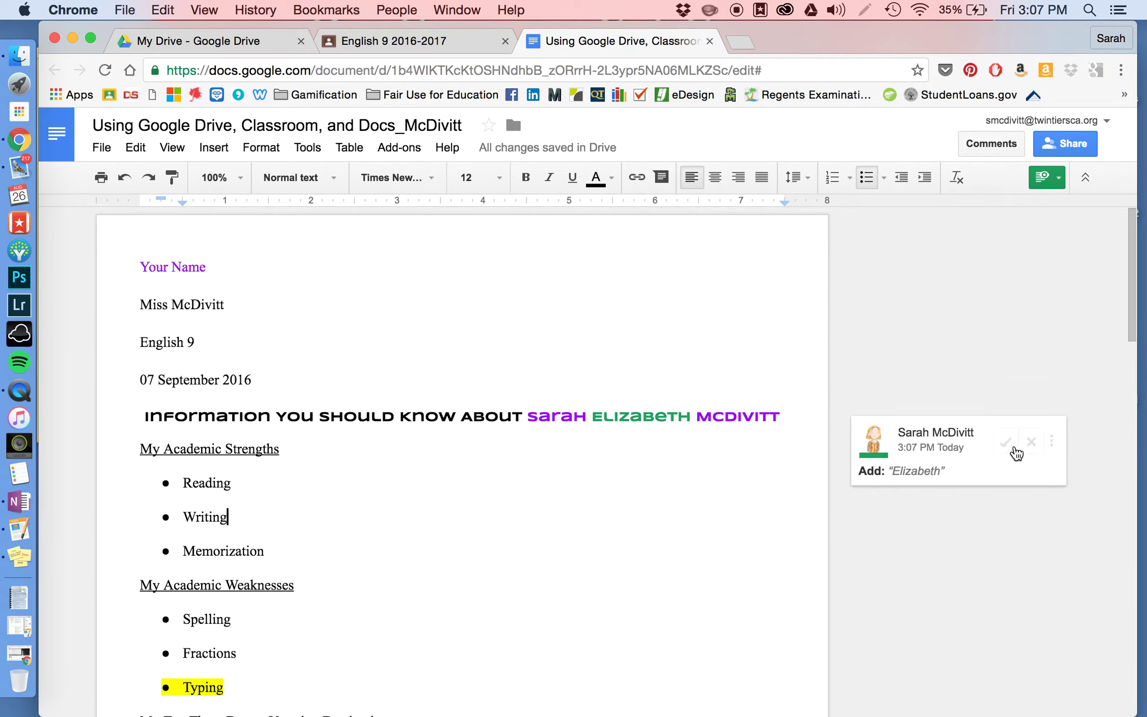
# Reject the suggested middle name in the title and keep the document in Suggesting mode.
pyautogui.click(1031, 440)
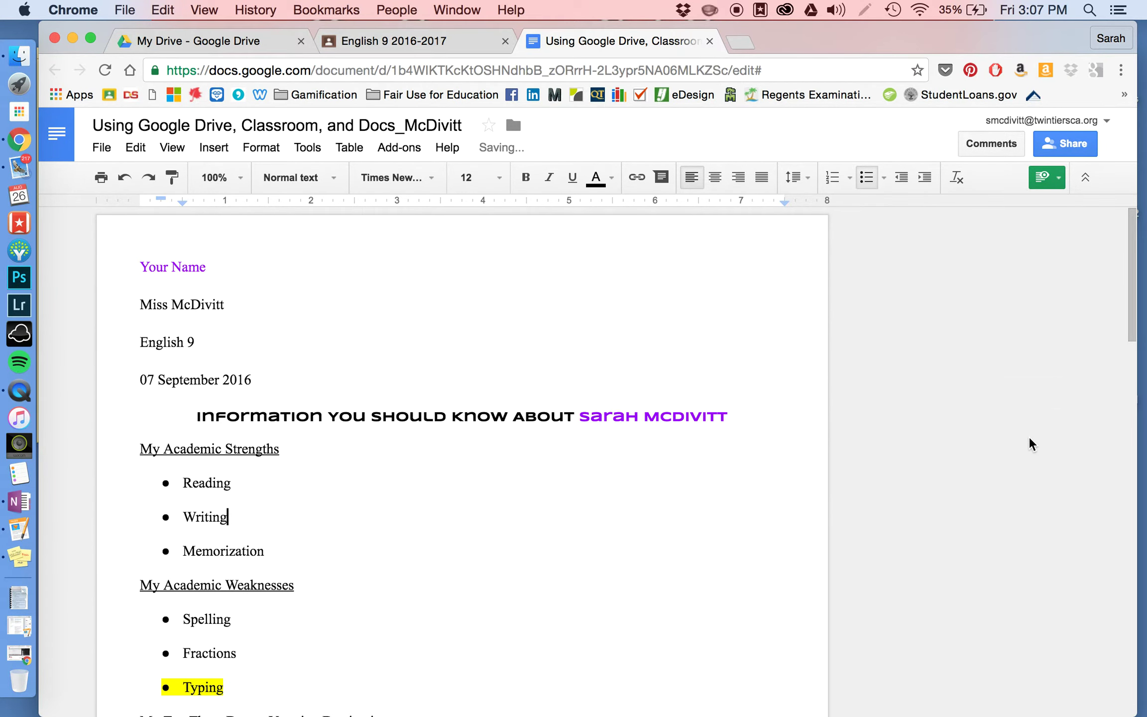
pyautogui.scroll(-5, 513, 379)
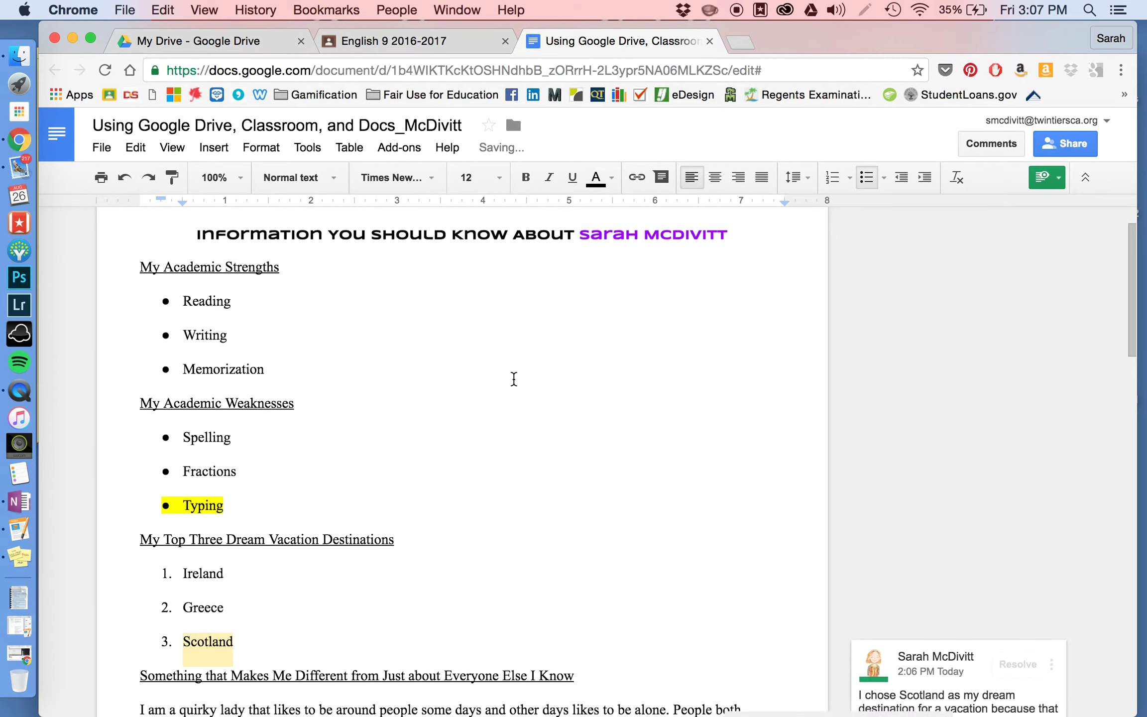
pyautogui.scroll(-10, 513, 379)
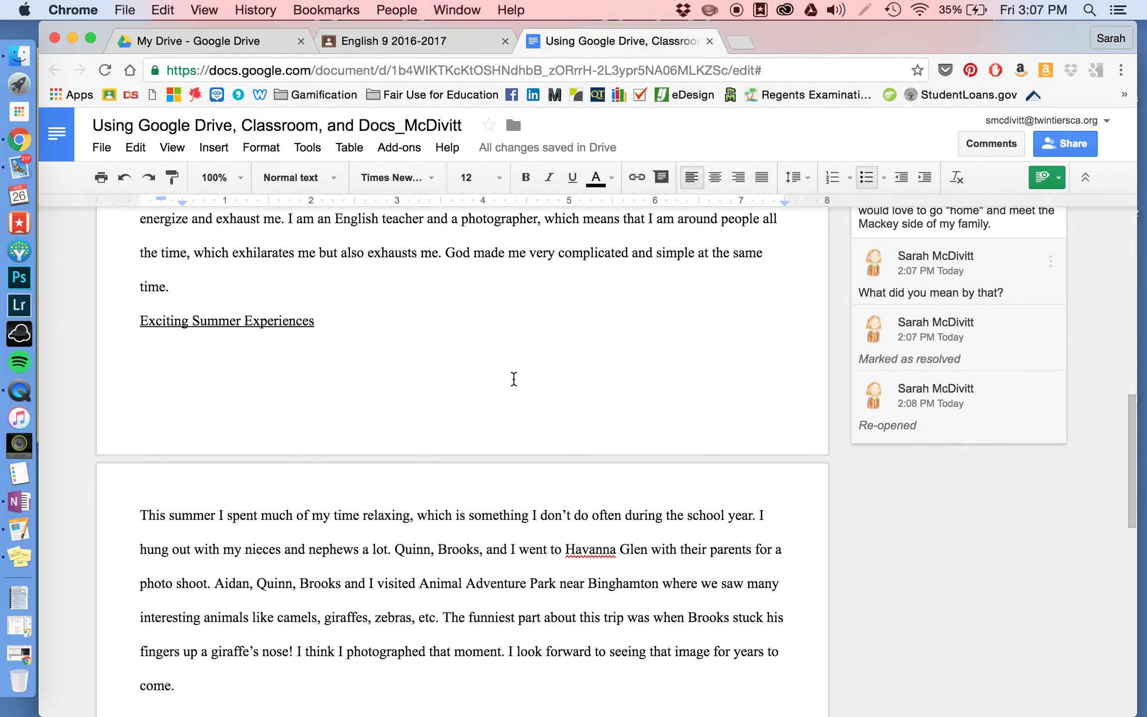
pyautogui.scroll(15, 515, 378)
pyautogui.click(1058, 178)
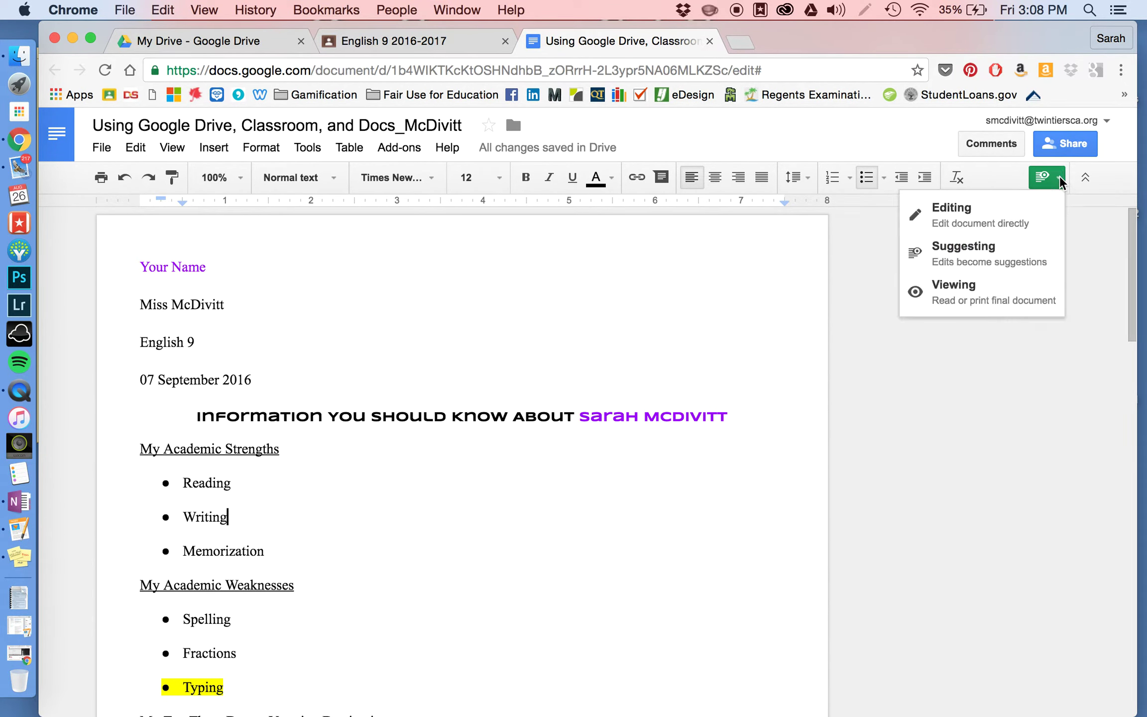
pyautogui.click(963, 257)
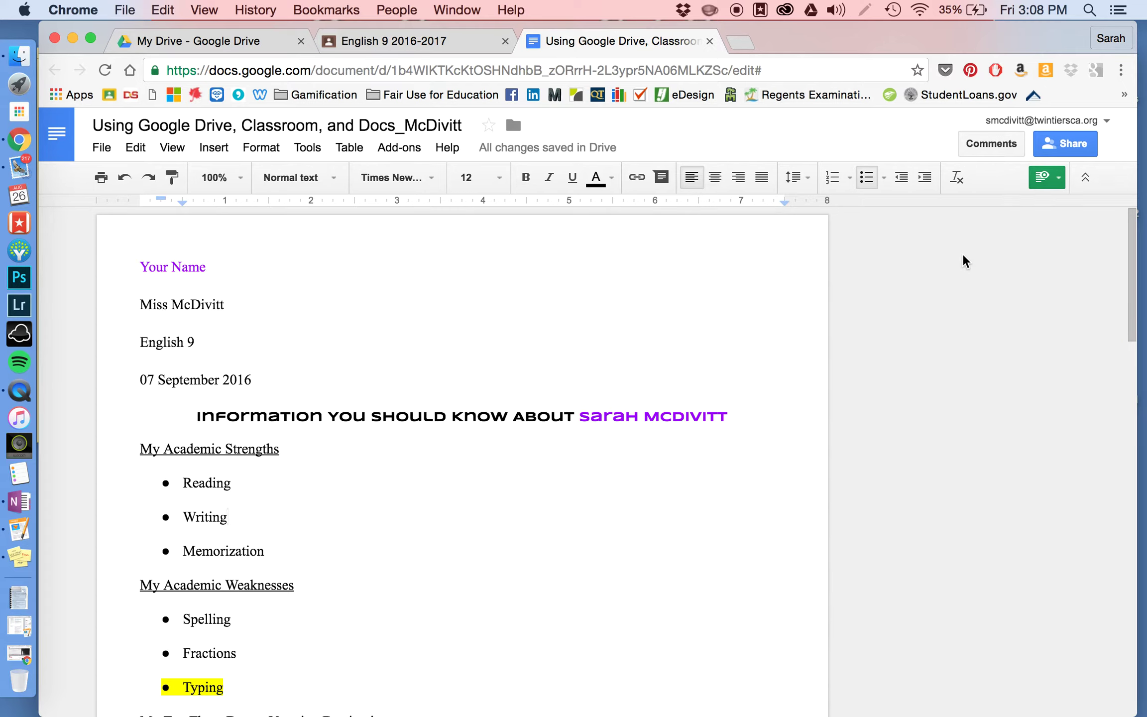
pyautogui.click(1054, 187)
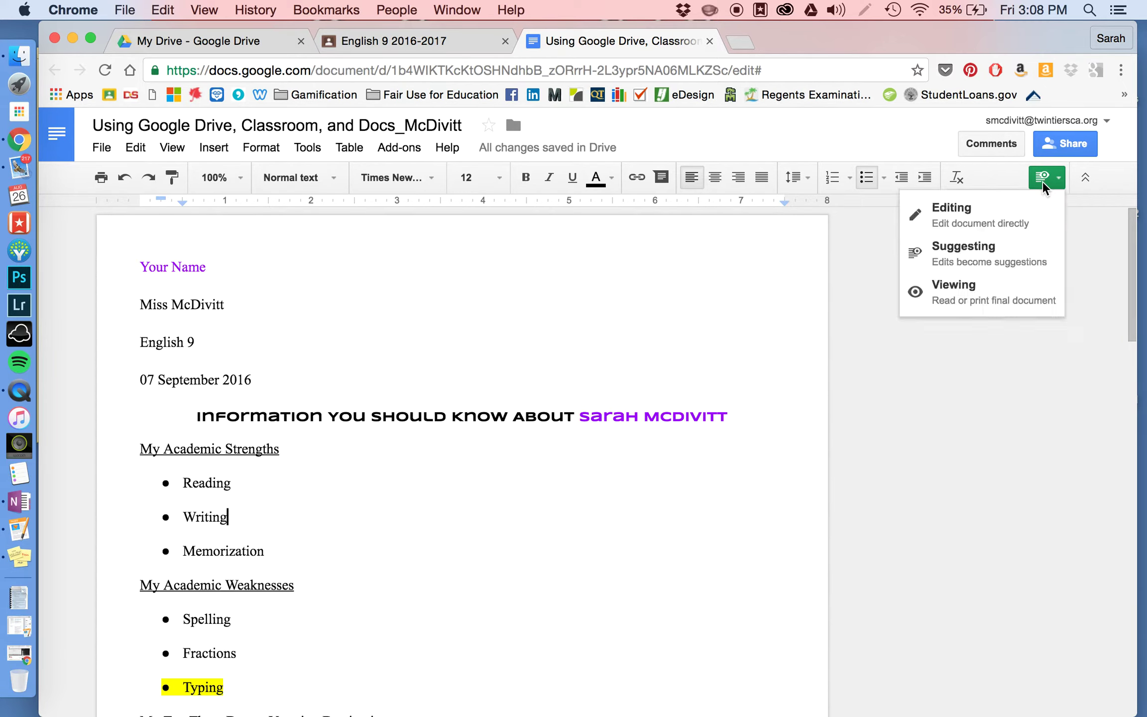
# Share the document with a second person from the school domain, giving them Can comment permission, and send the invitation.
pyautogui.click(1075, 145)
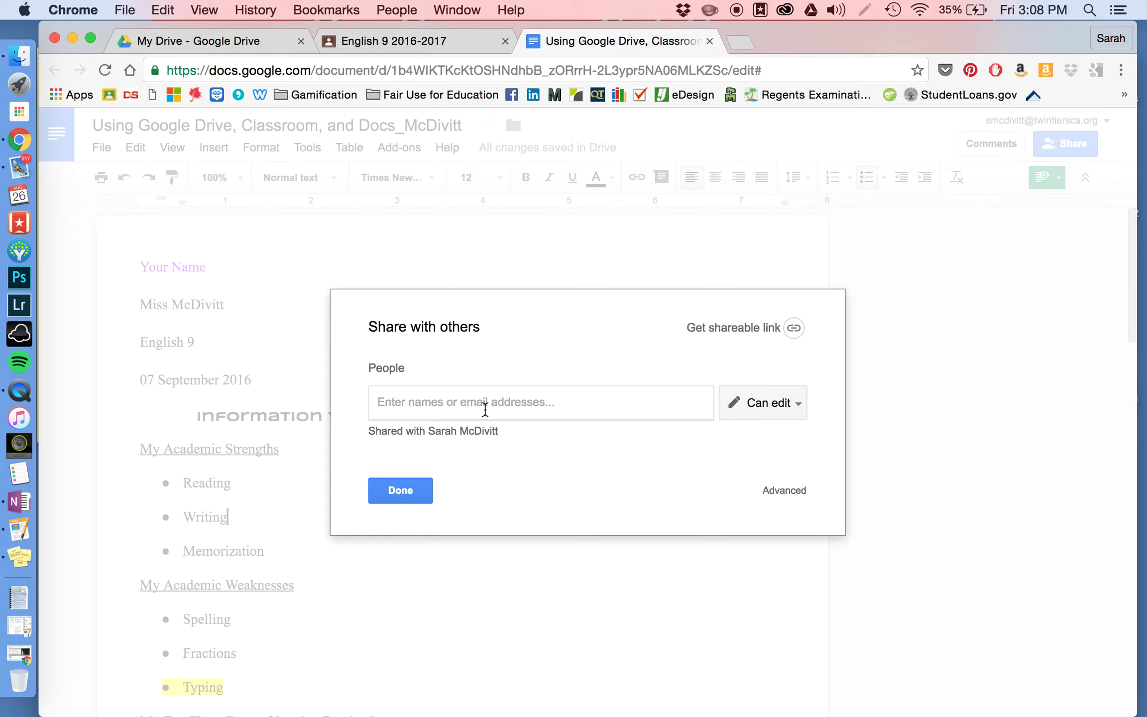
pyautogui.write('s')
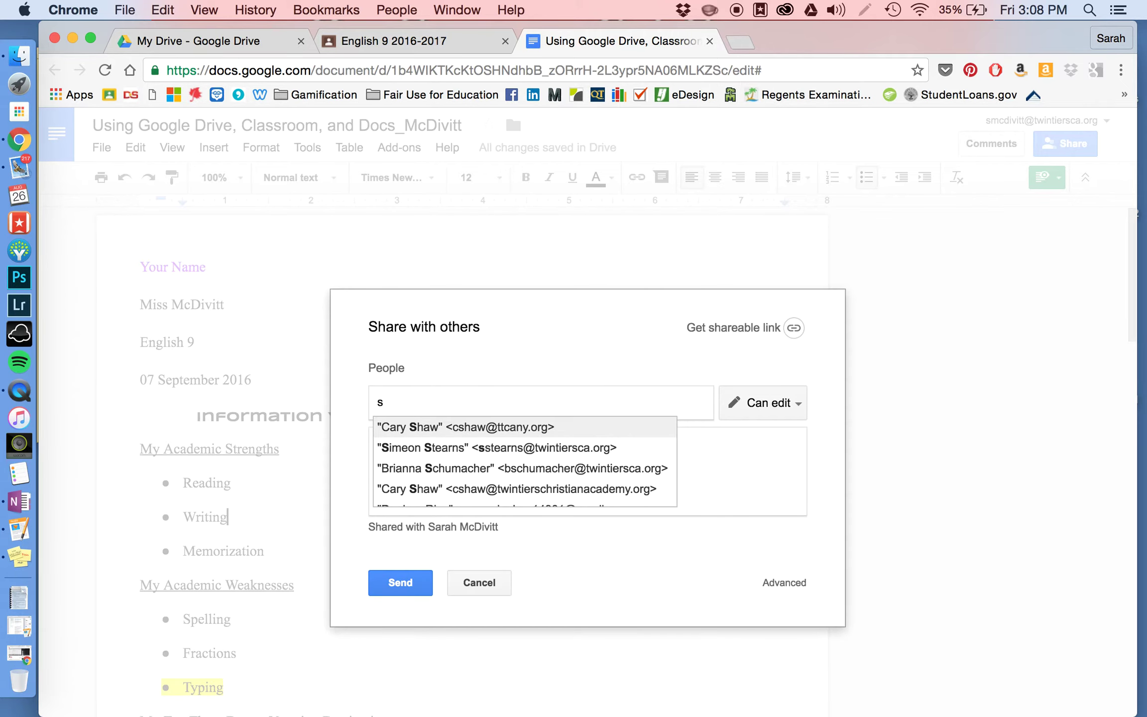
pyautogui.write('l')
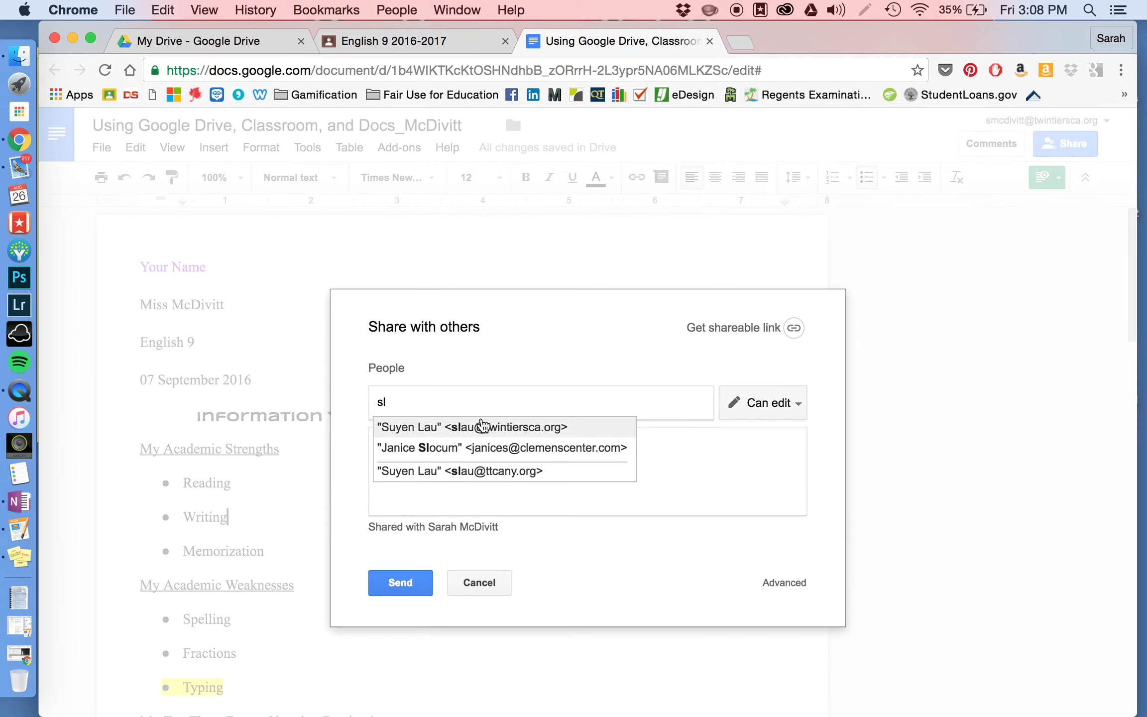
pyautogui.click(484, 431)
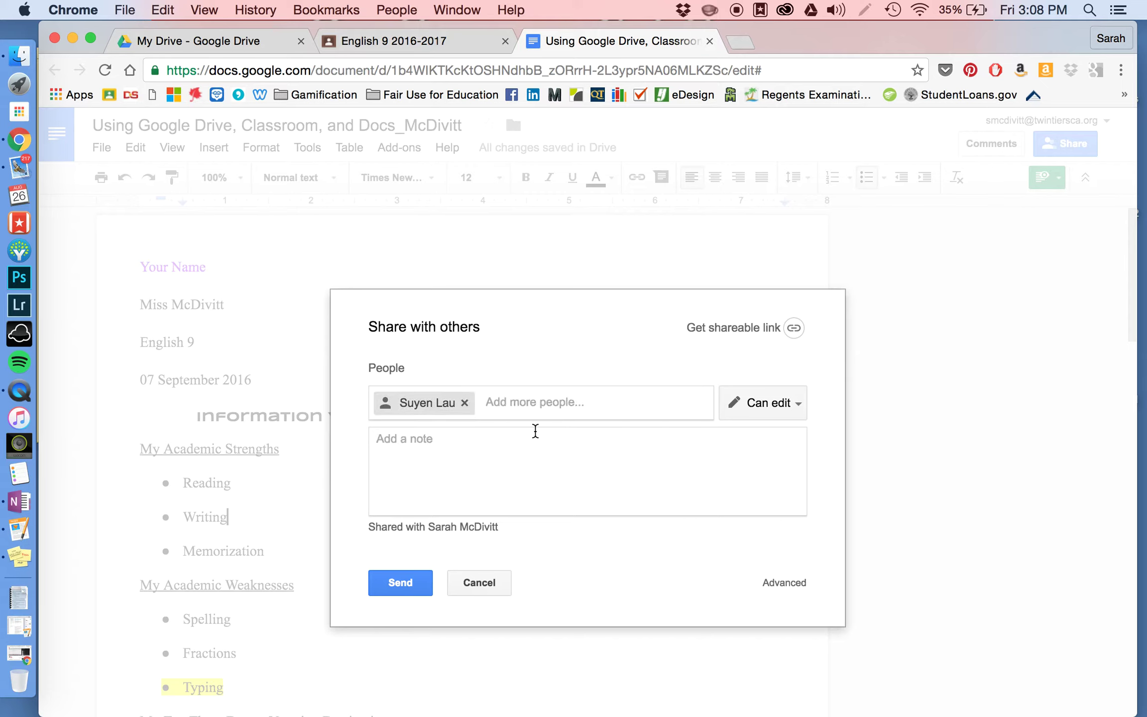
pyautogui.click(761, 402)
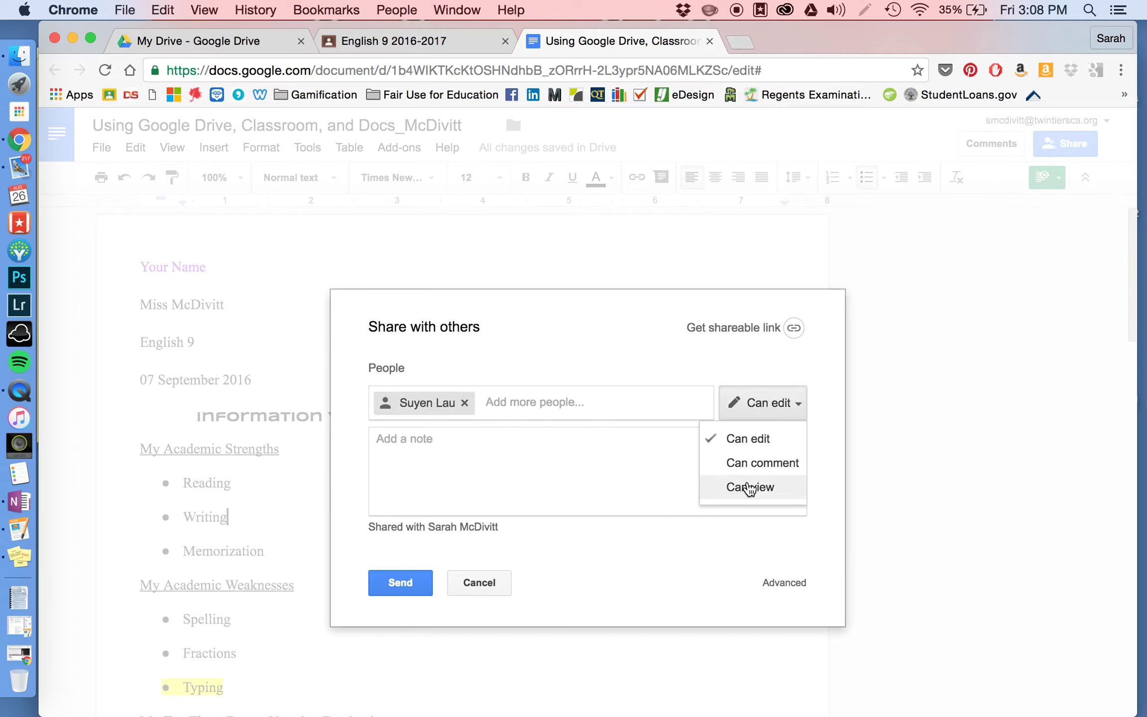
pyautogui.click(747, 462)
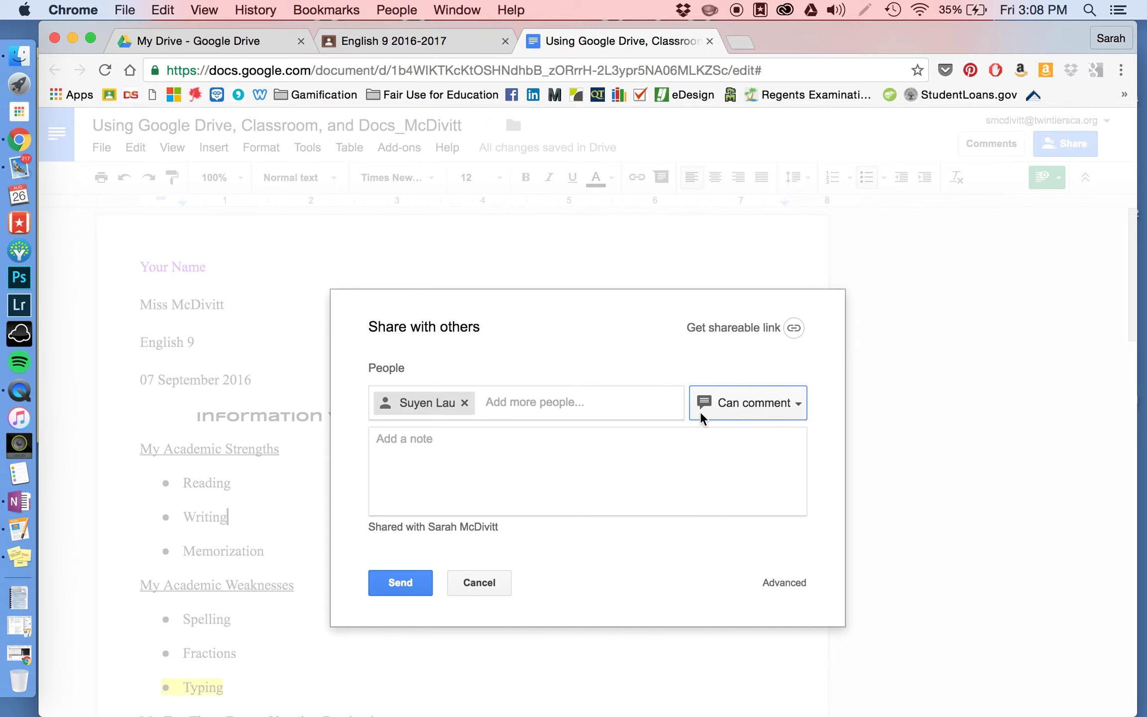
pyautogui.click(393, 583)
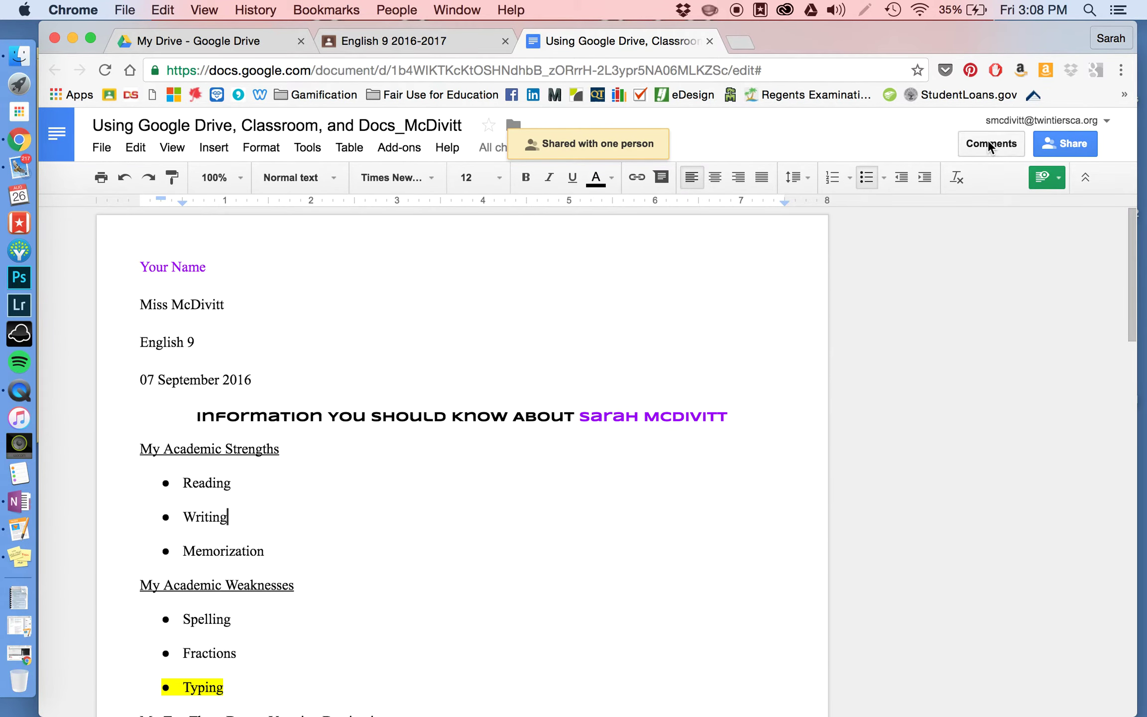
# Select the first name in the title, review the document's comment history, and close it.
pyautogui.click(616, 409)
pyautogui.doubleClick(617, 409)
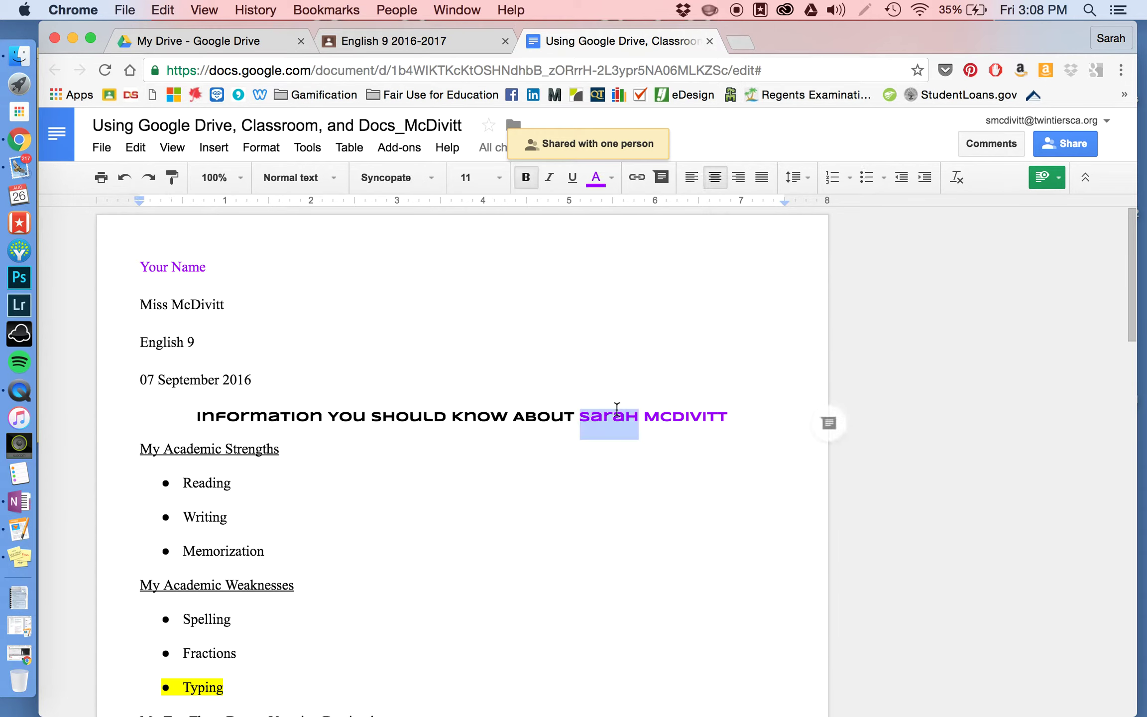
pyautogui.click(997, 149)
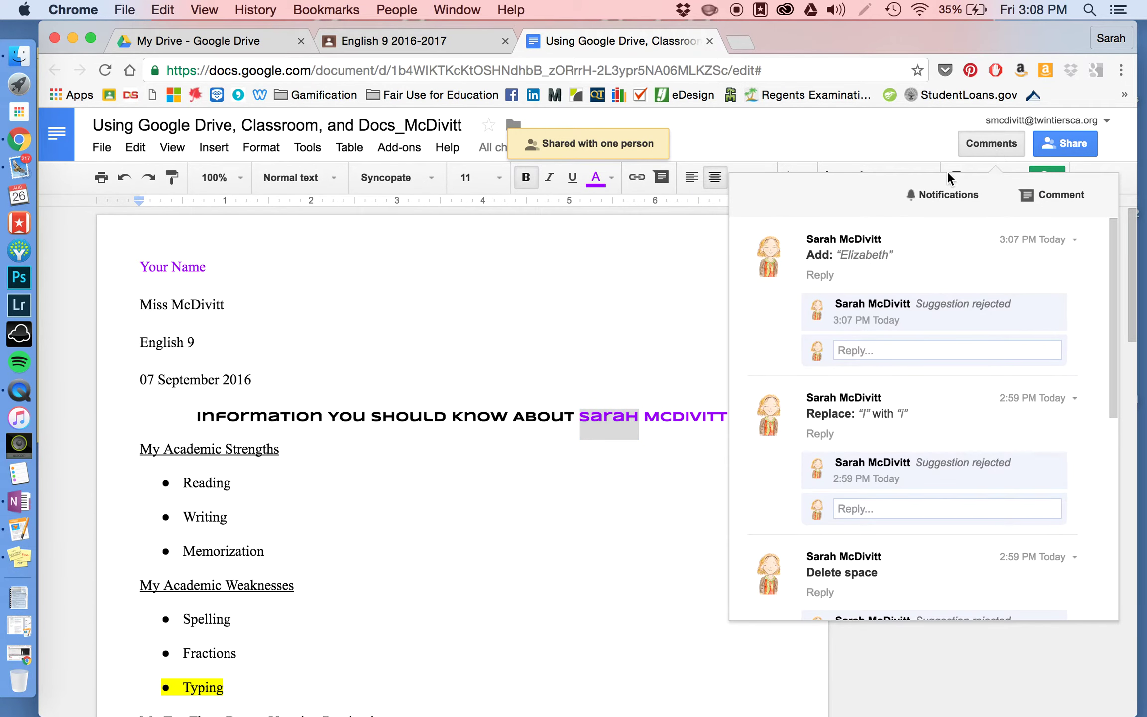
pyautogui.click(712, 550)
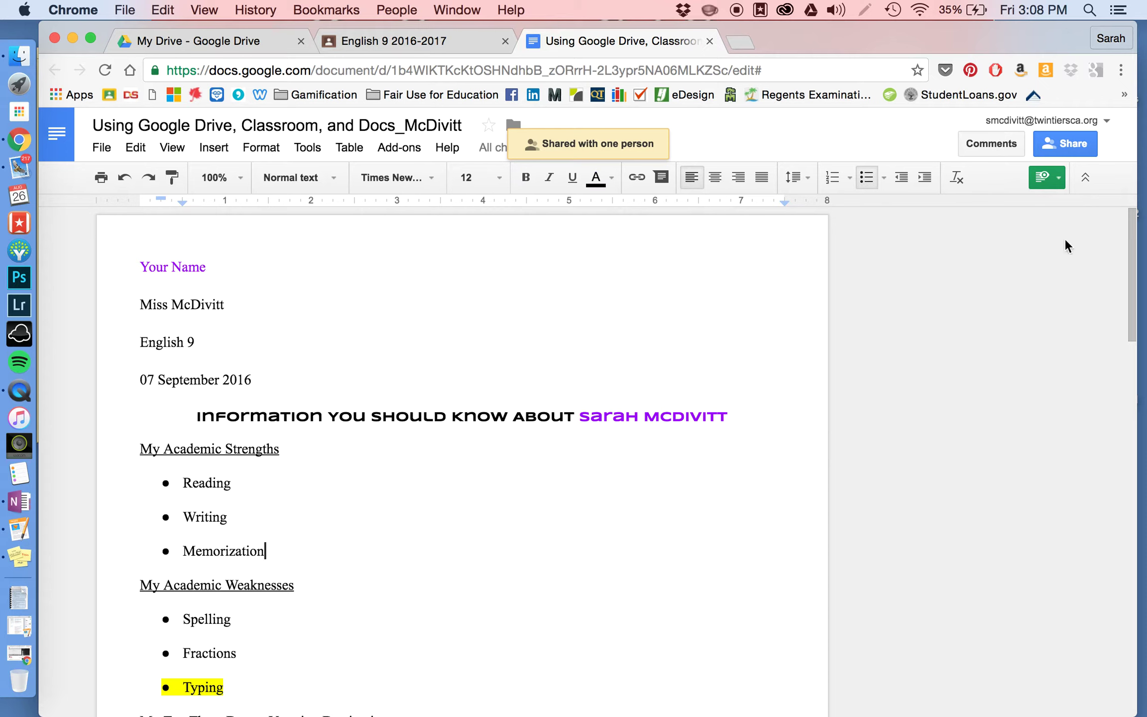
# Choose Can view as the permission in the sharing dialog and close it without inviting anyone.
pyautogui.click(1061, 144)
pyautogui.click(775, 401)
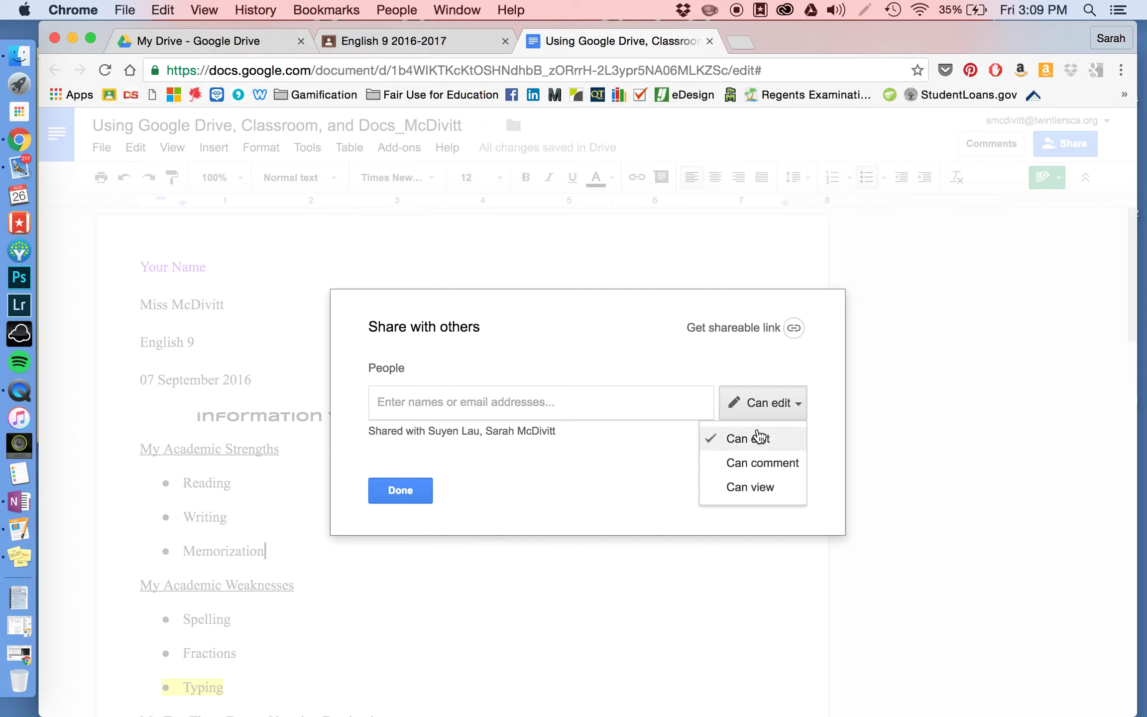
pyautogui.click(768, 496)
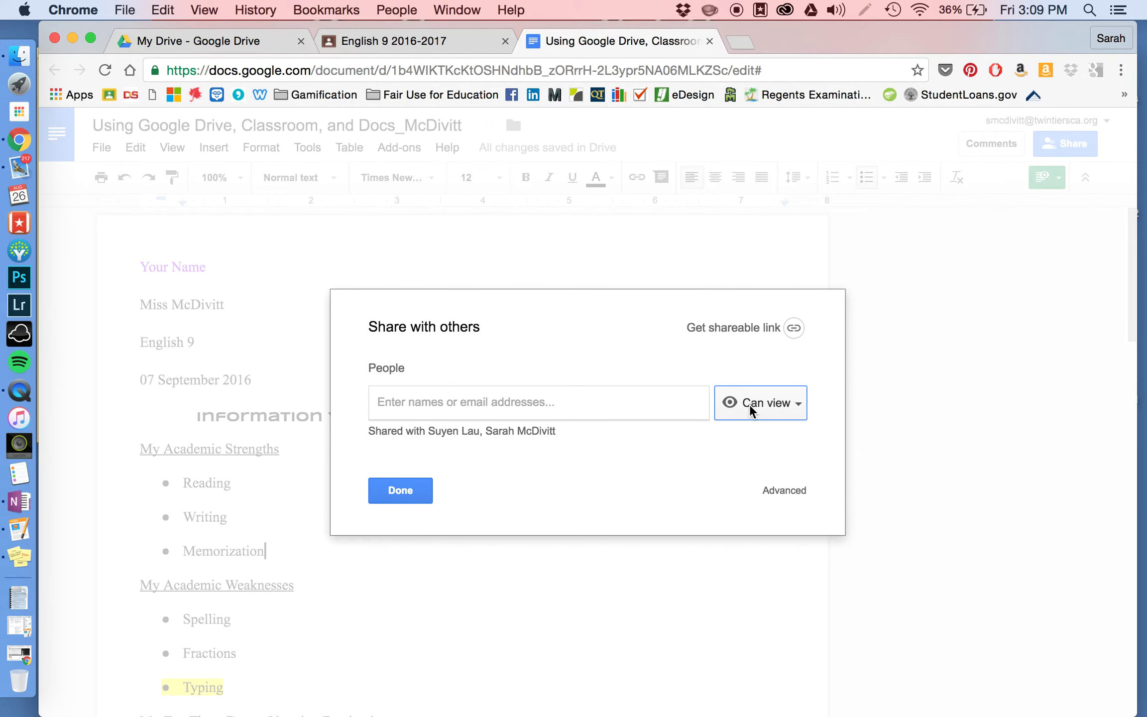
pyautogui.click(400, 490)
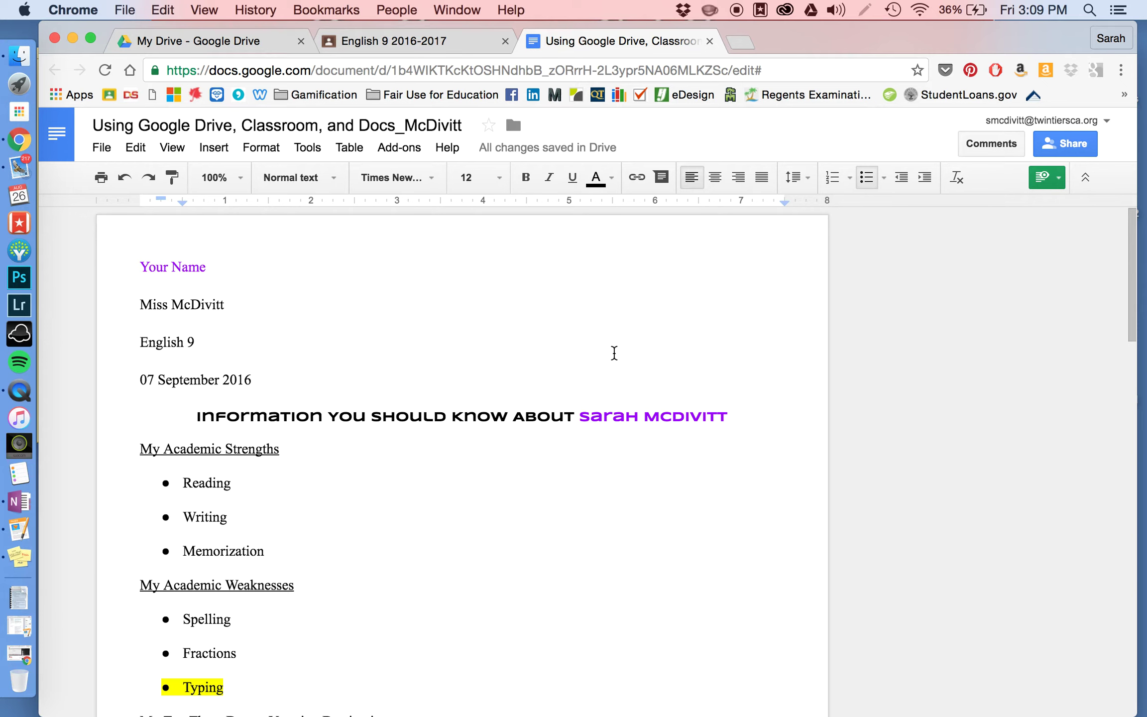
# Move the browser window aside to uncover the sticky note and review its remaining tasks.
pyautogui.scroll(-3, 614, 353)
pyautogui.scroll(3, 614, 352)
pyautogui.moveTo(798, 41); pyautogui.dragTo(1023, 39)
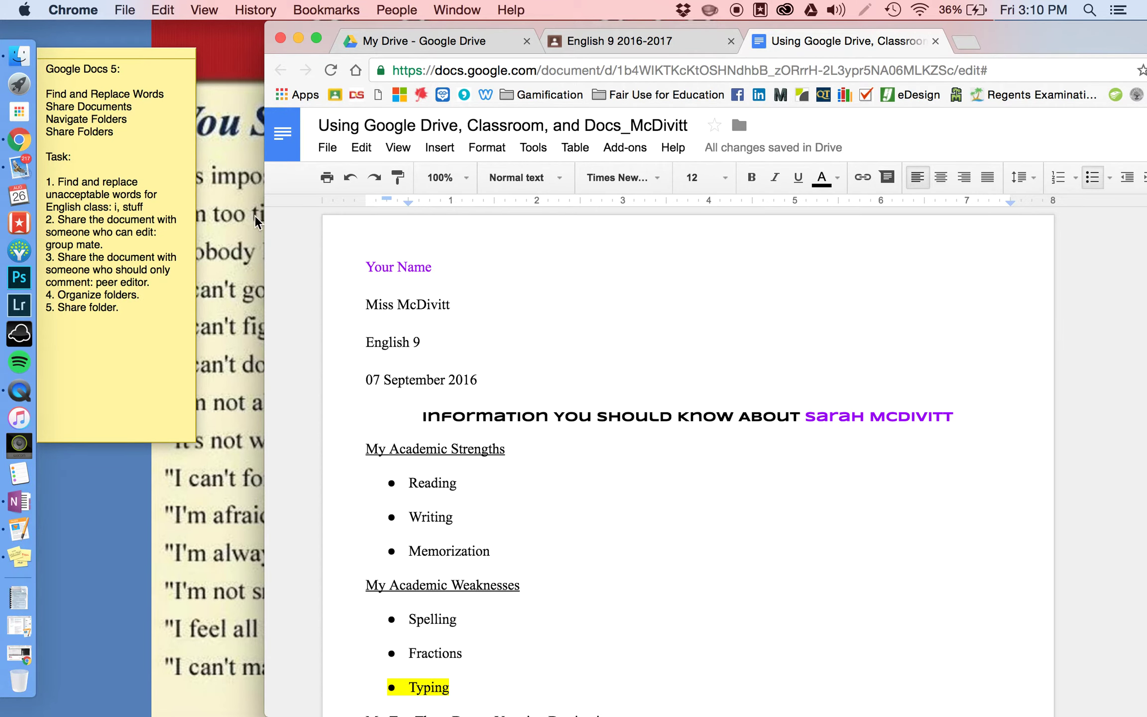
pyautogui.moveTo(1044, 38); pyautogui.dragTo(980, 18)
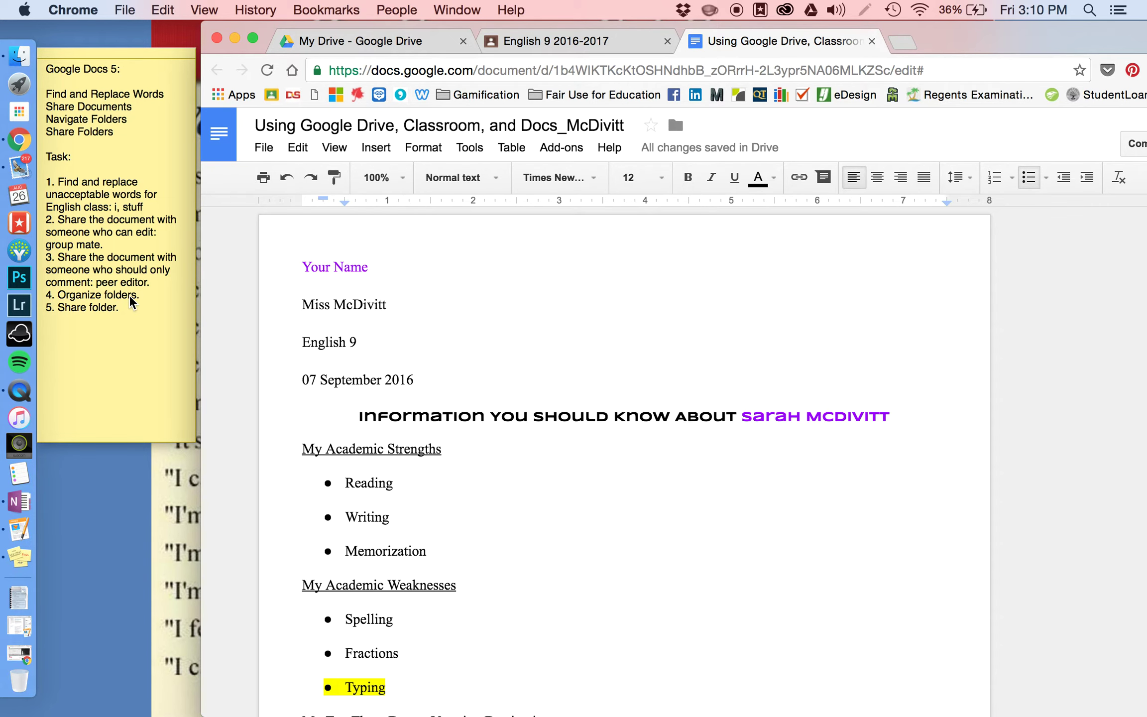
# Switch to My Drive and select the files Yearbook 2016_2017 and Yearbook 2016_To-Do List together.
pyautogui.click(342, 46)
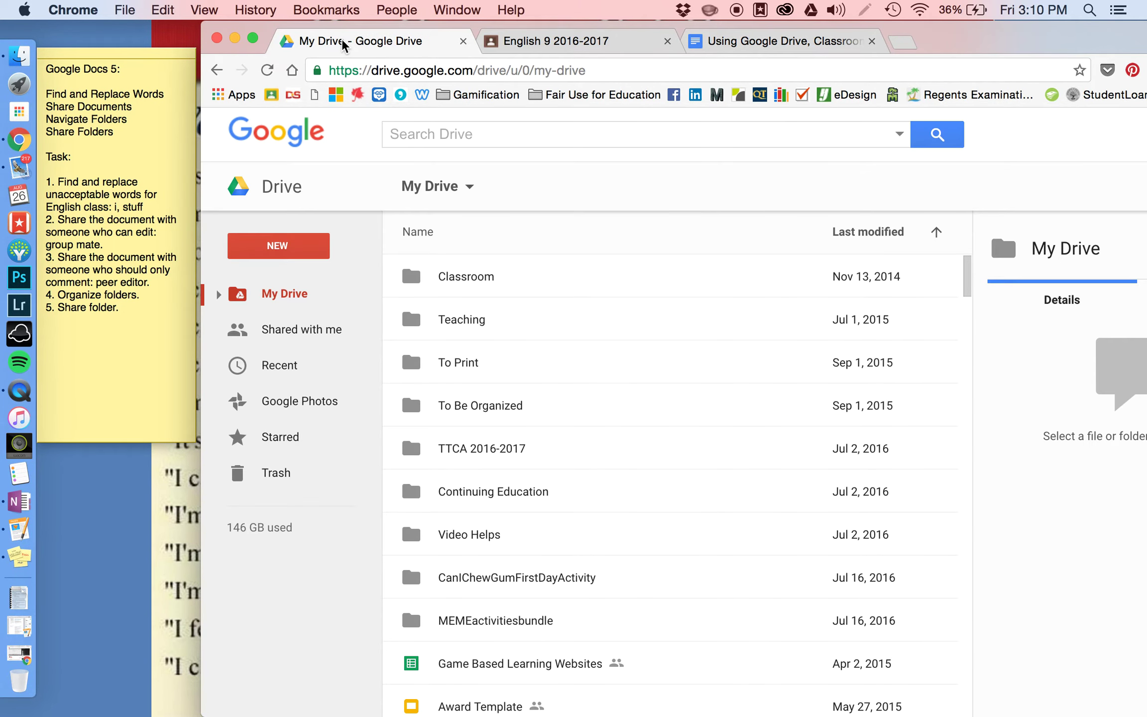
pyautogui.scroll(-20, 530, 271)
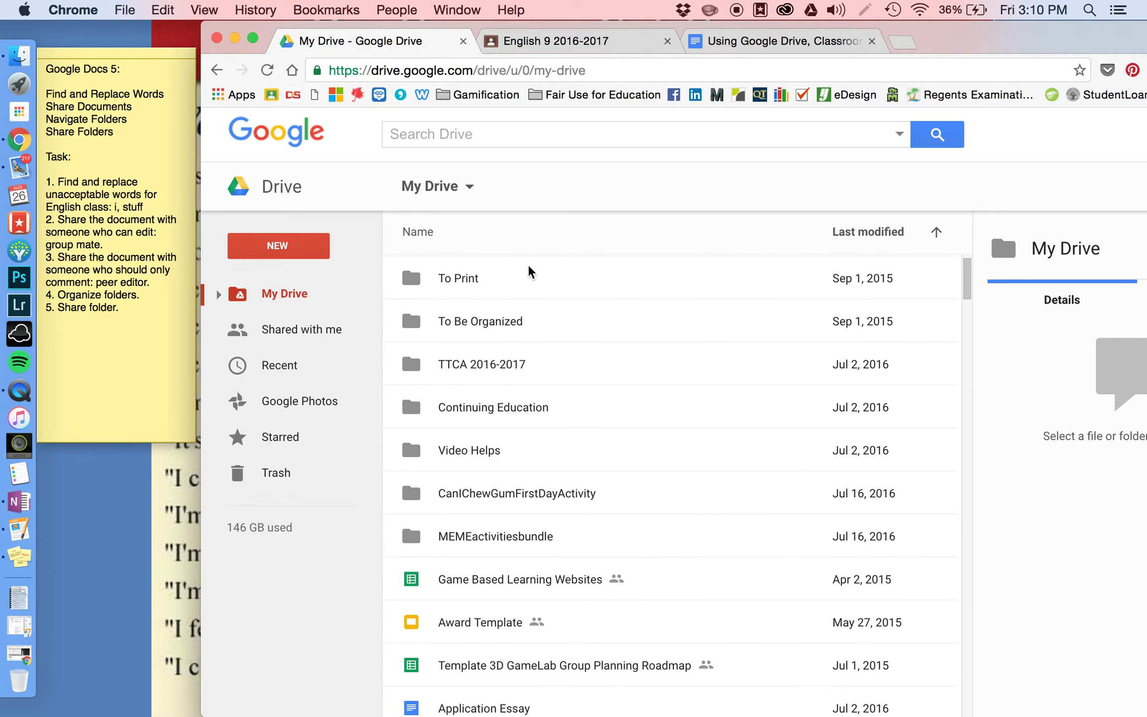
pyautogui.scroll(-10, 530, 271)
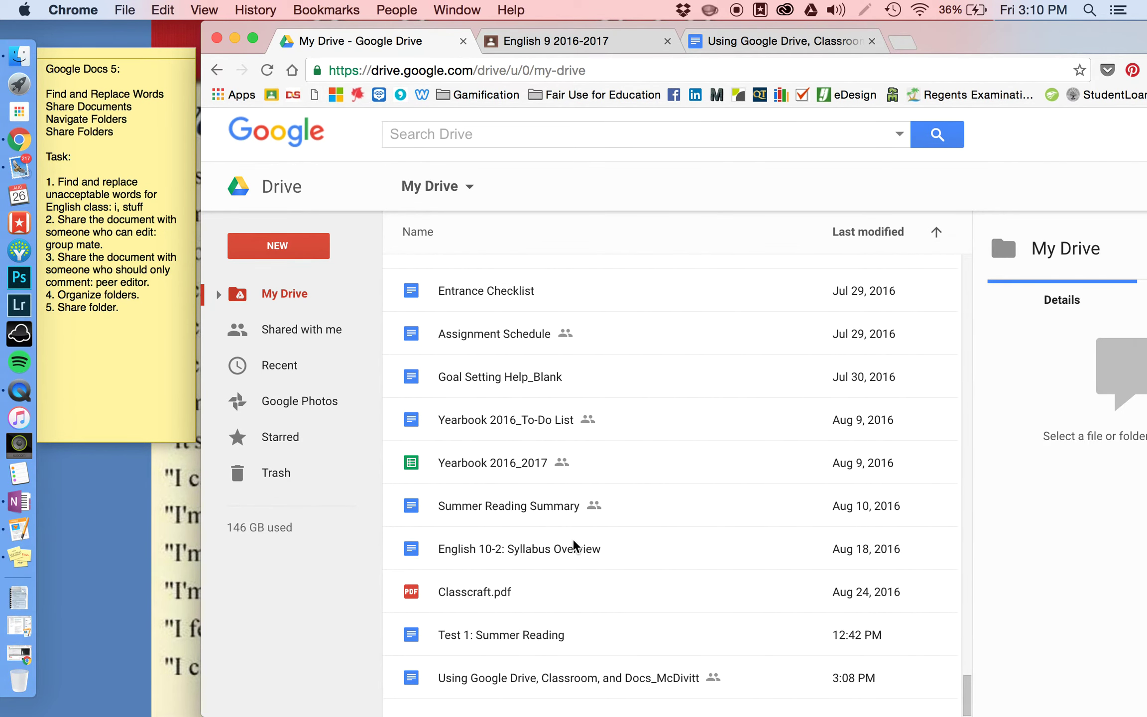
pyautogui.click(520, 468)
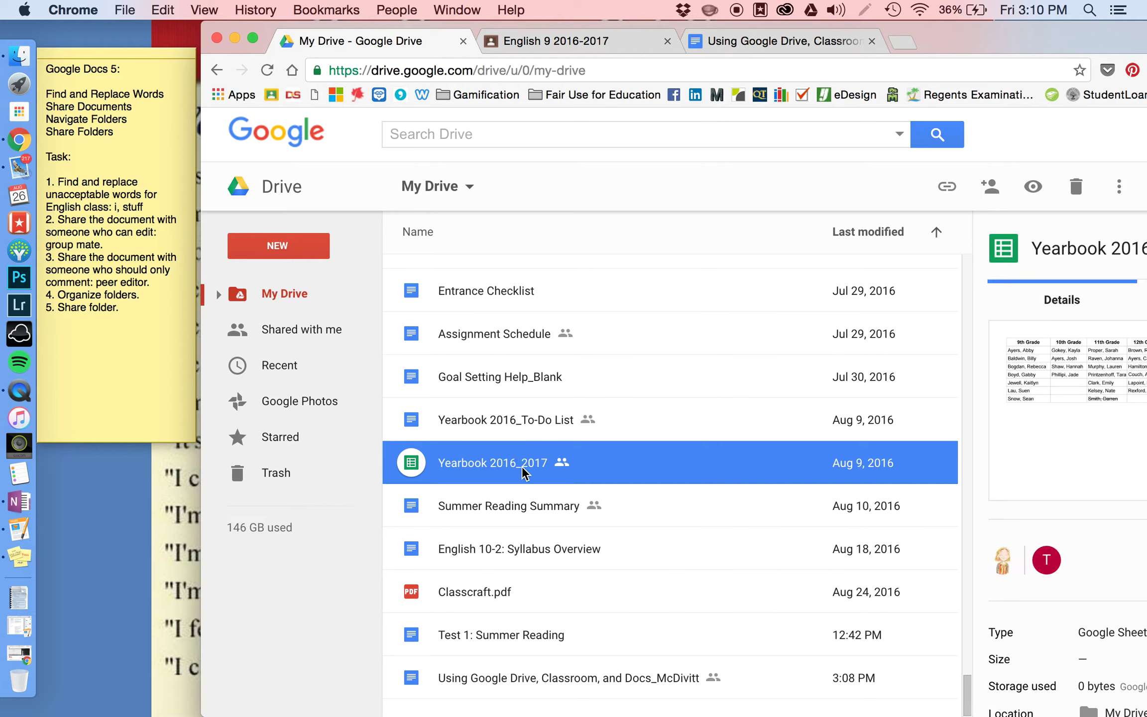
pyautogui.hotkey('shift', 'Up')
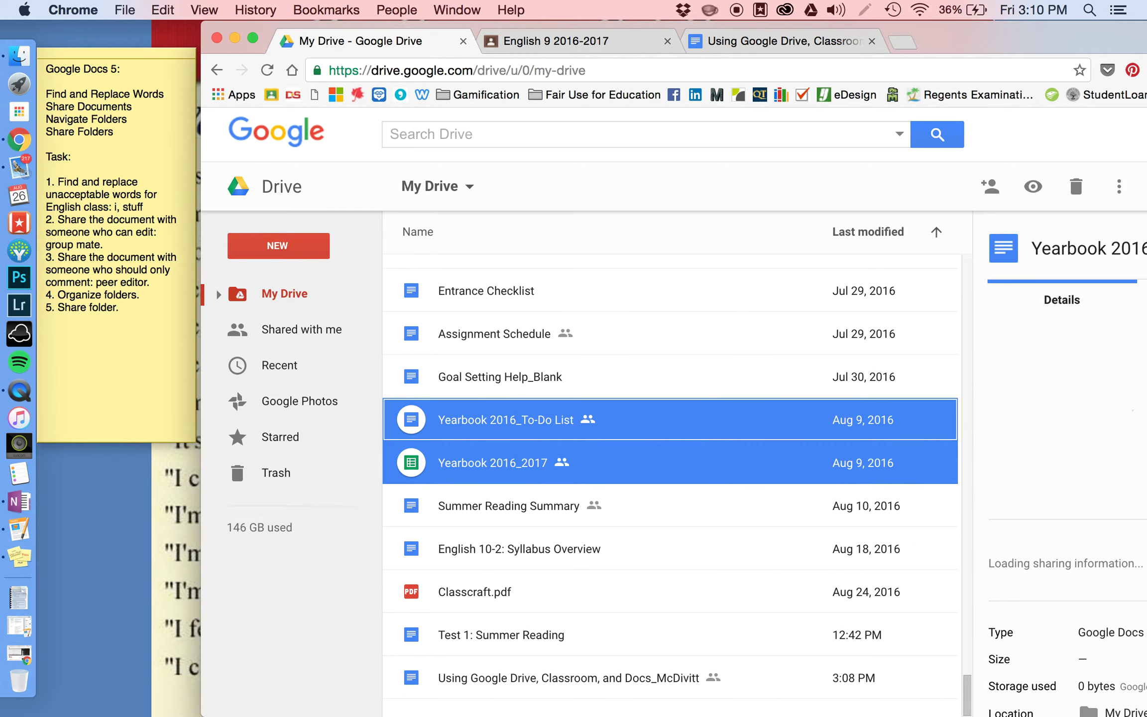
pyautogui.click(480, 438)
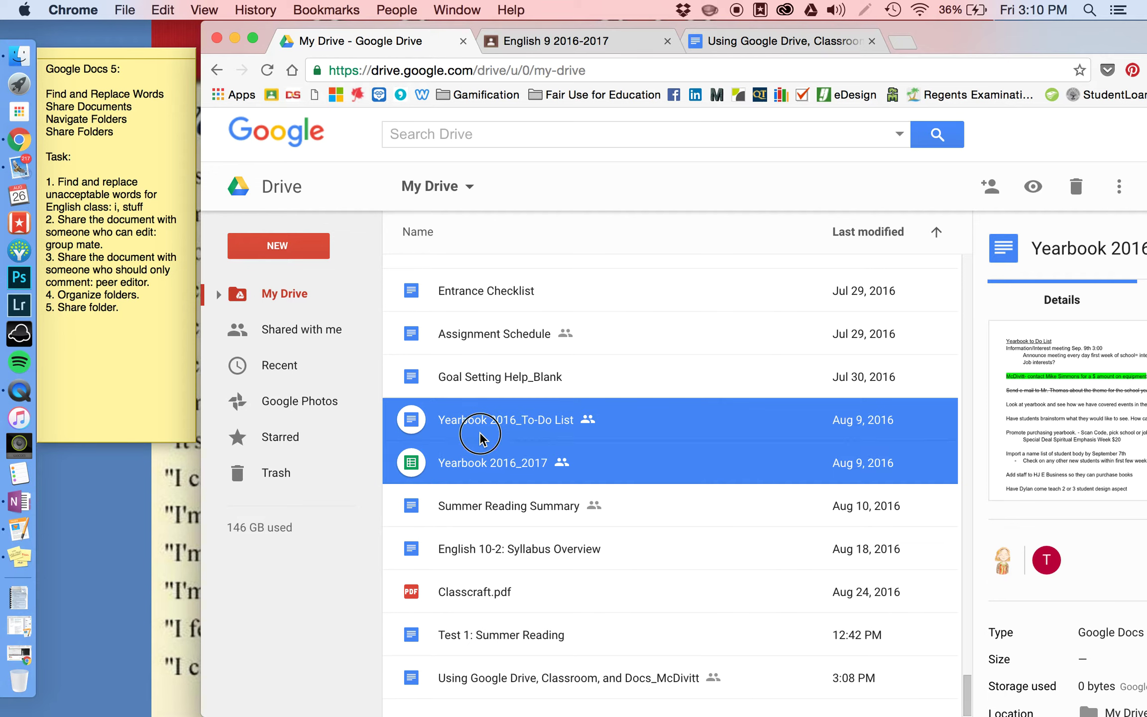
pyautogui.moveTo(480, 438); pyautogui.dragTo(541, 441)
# Try moving the two selected yearbook files into Teaching > 2015-2016 > Yearbook 2015-2016, and undo the move.
pyautogui.moveTo(941, 34); pyautogui.dragTo(836, 33)
pyautogui.click(1017, 187)
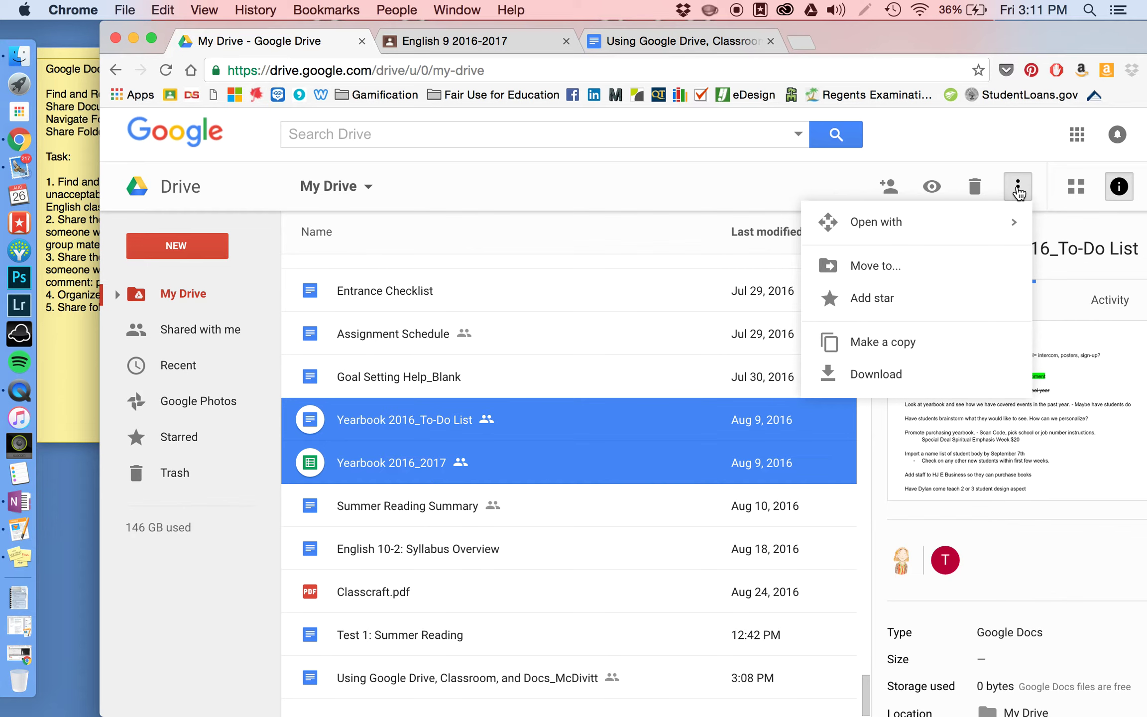
pyautogui.click(895, 273)
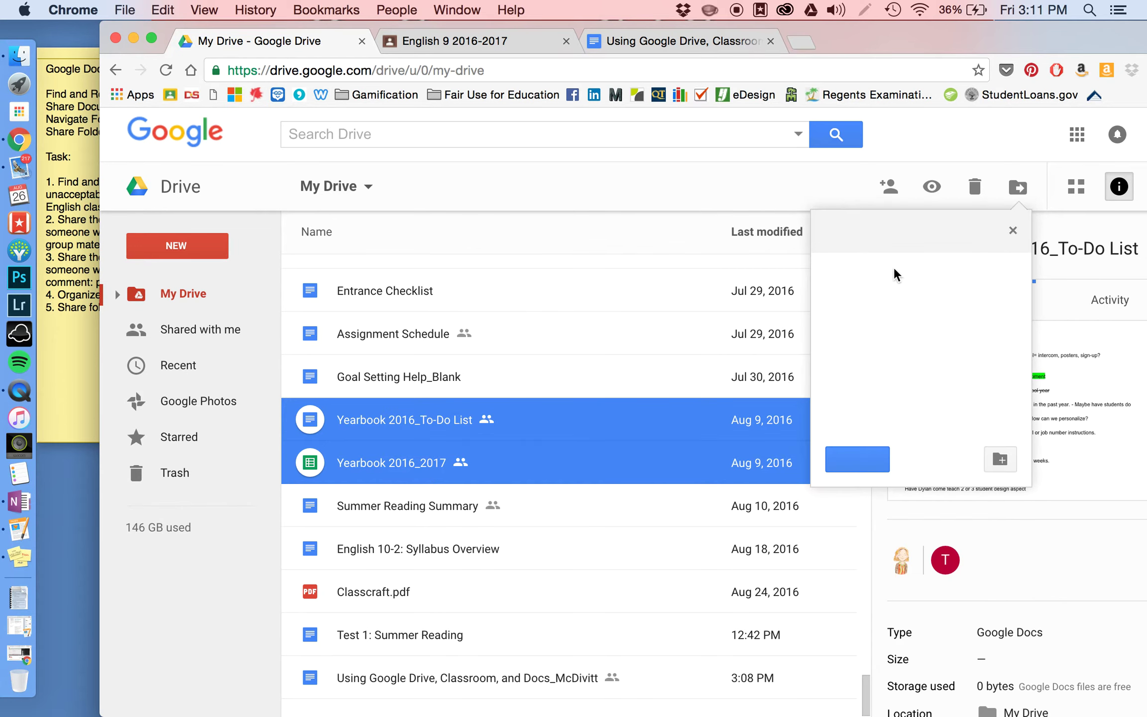
pyautogui.scroll(-3, 887, 348)
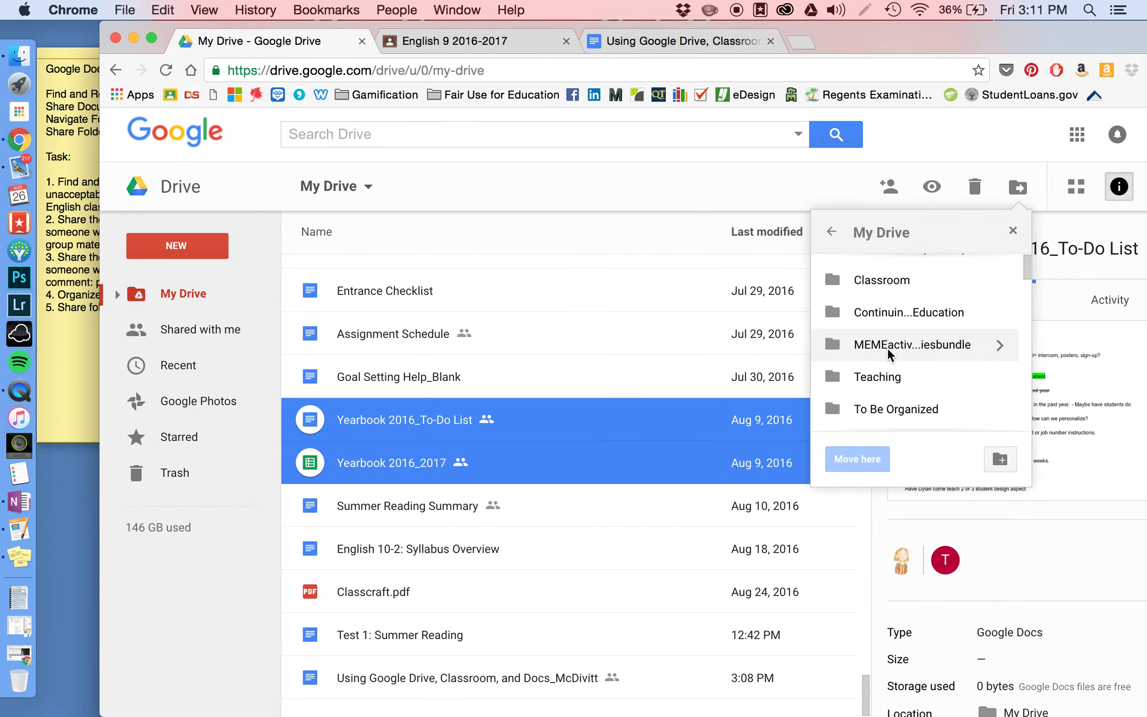
pyautogui.scroll(1, 887, 348)
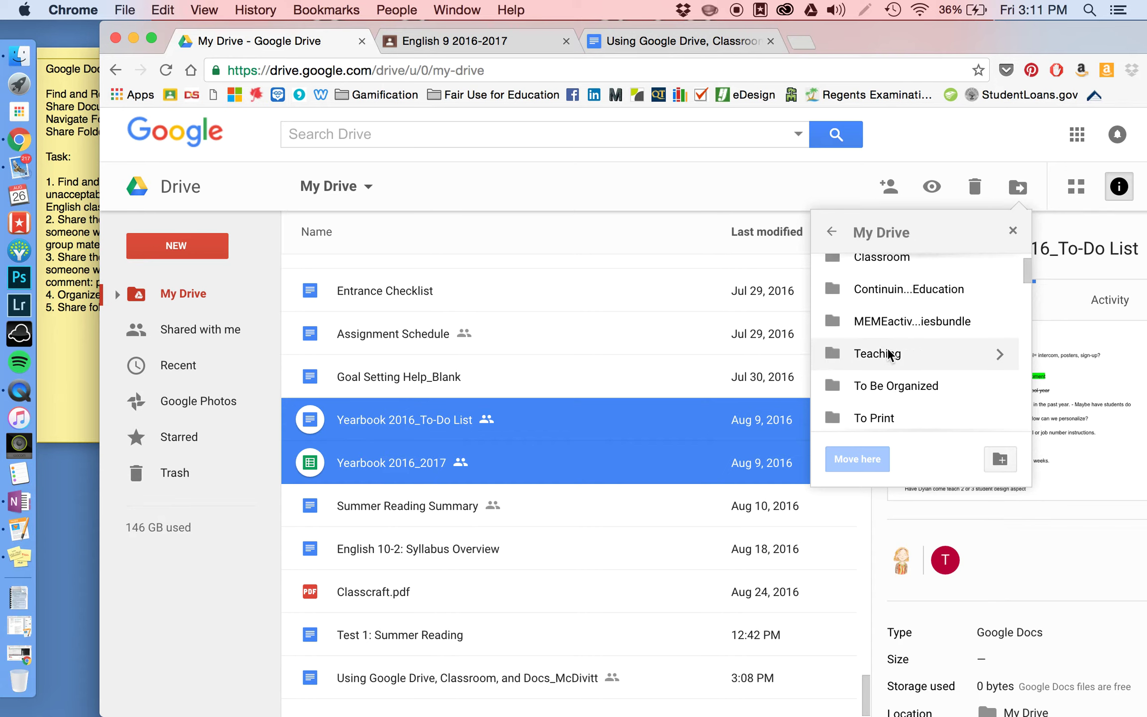
pyautogui.scroll(-5, 887, 348)
pyautogui.scroll(5, 887, 347)
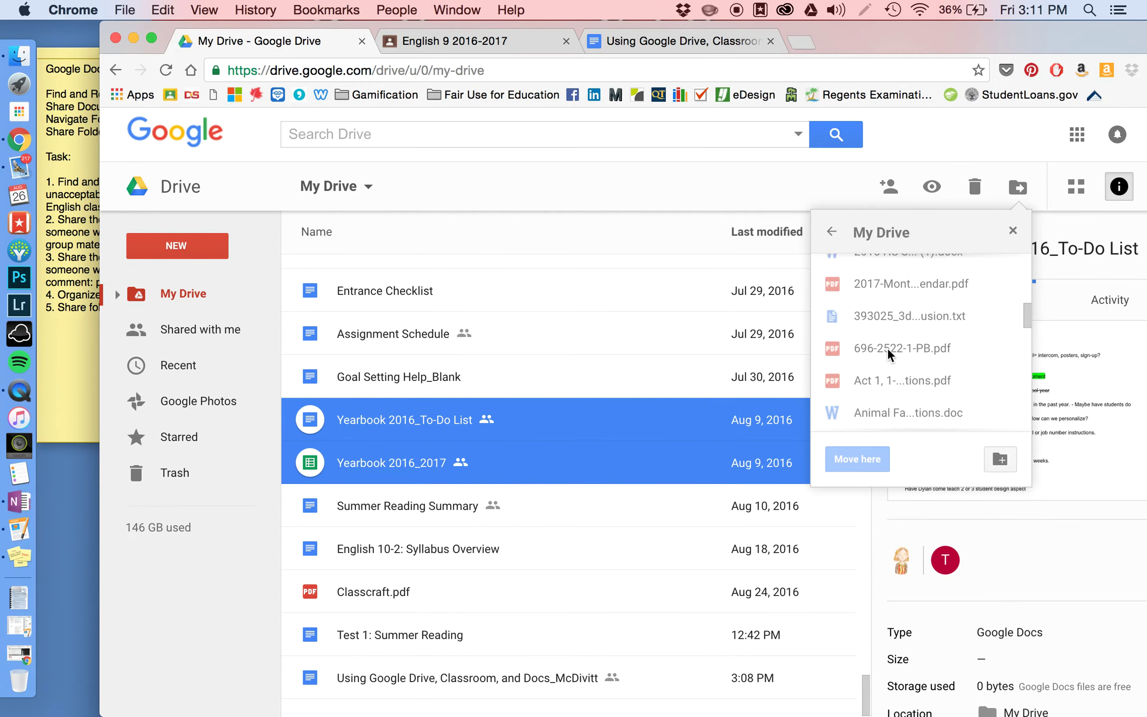
pyautogui.scroll(1, 887, 348)
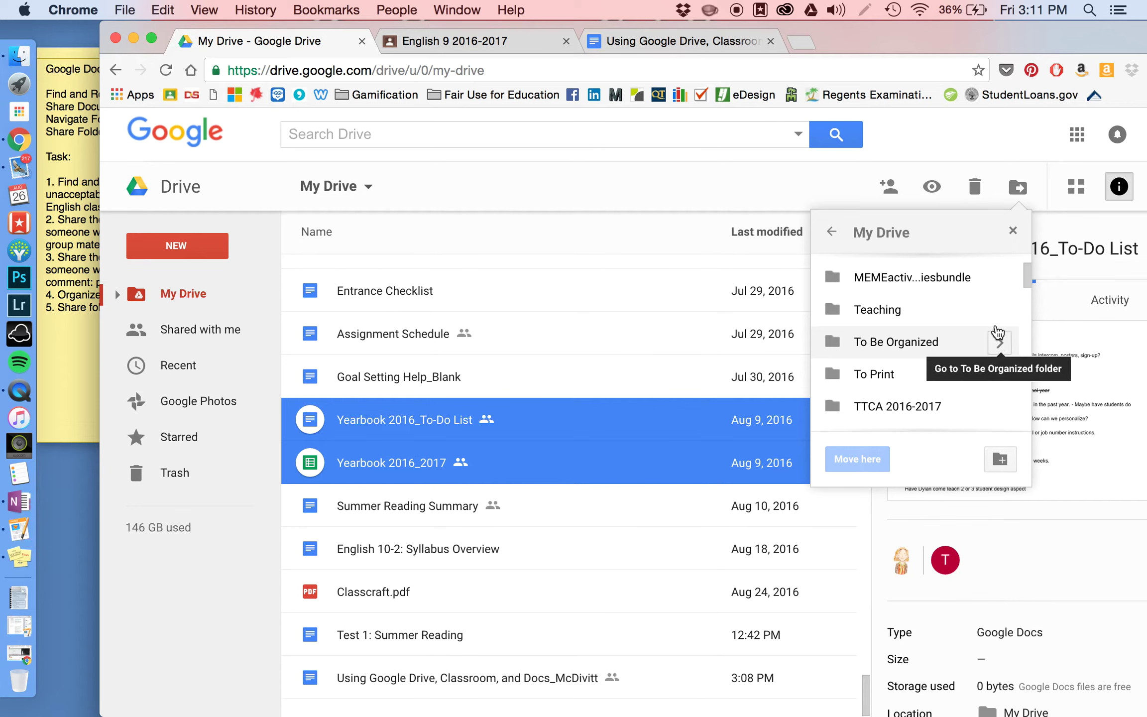
pyautogui.click(1002, 309)
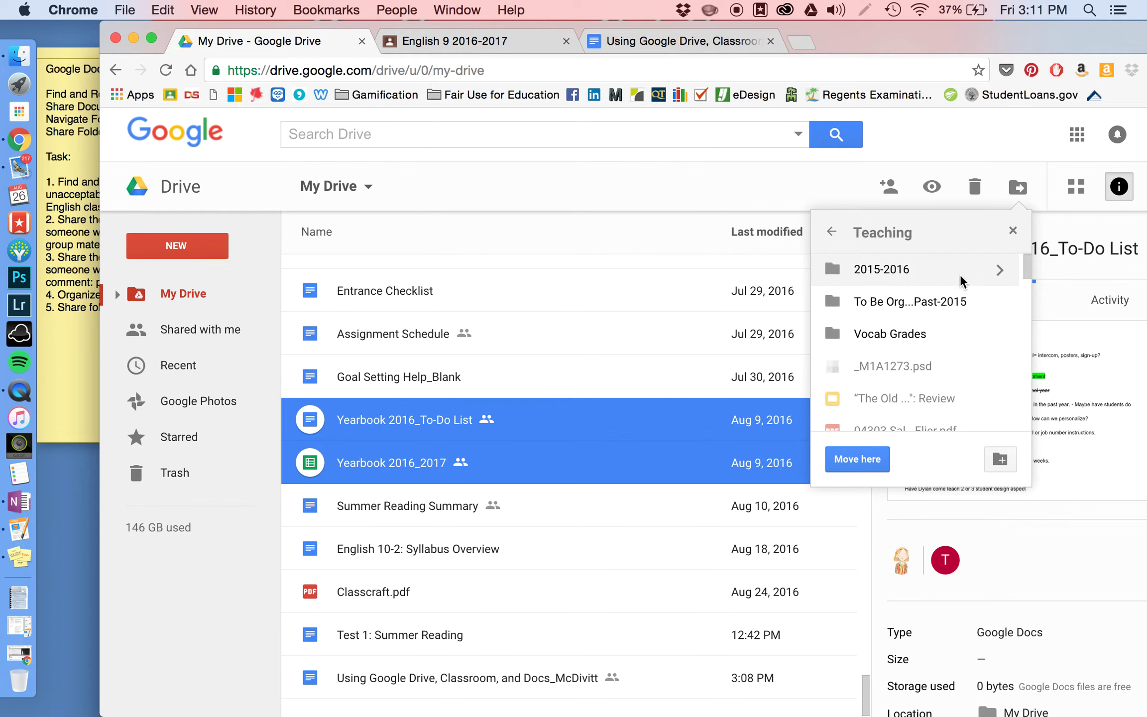
pyautogui.click(993, 272)
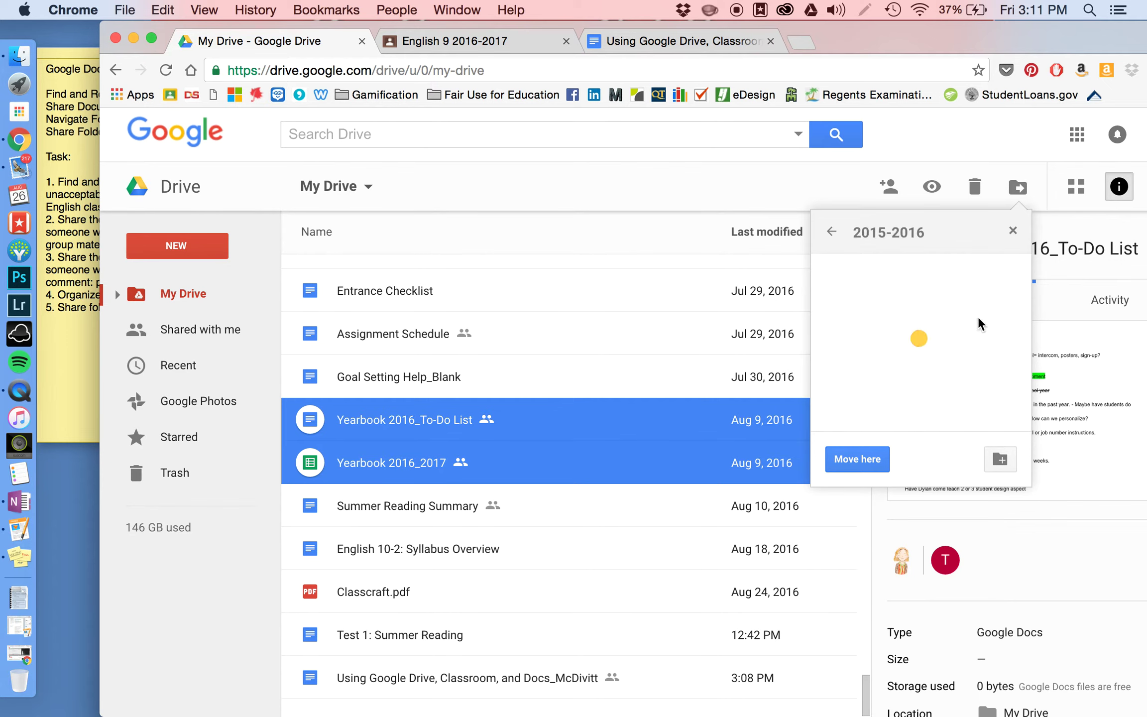
pyautogui.scroll(-5, 978, 318)
pyautogui.scroll(-5, 978, 316)
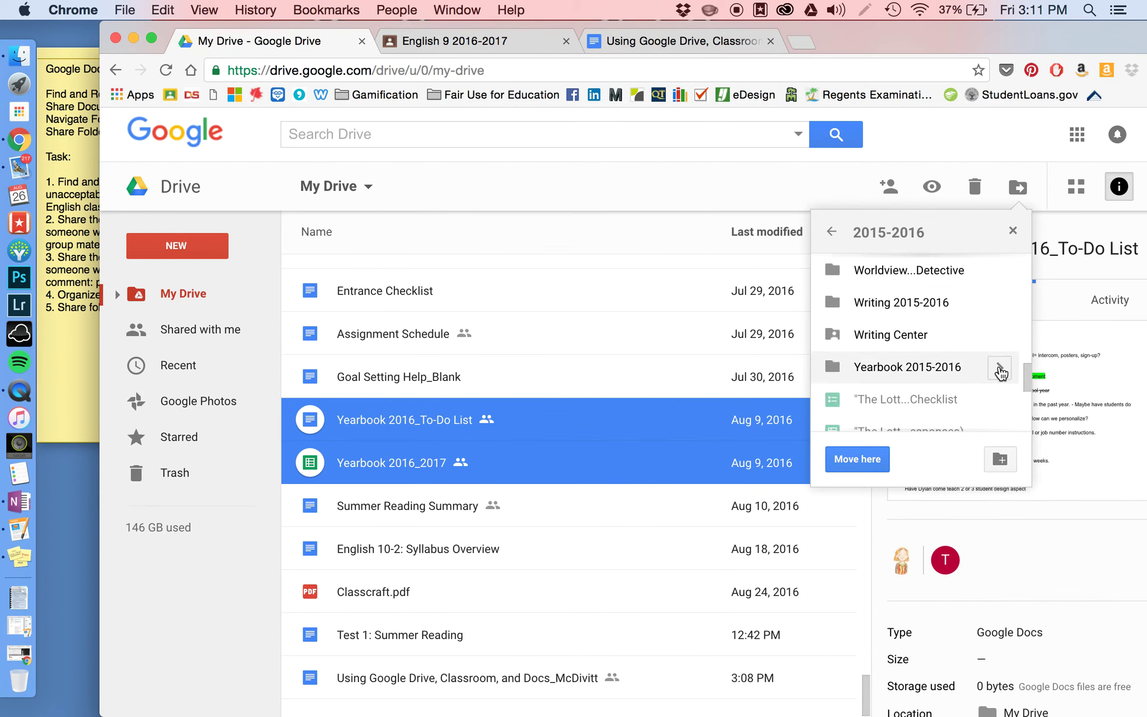
pyautogui.click(1000, 369)
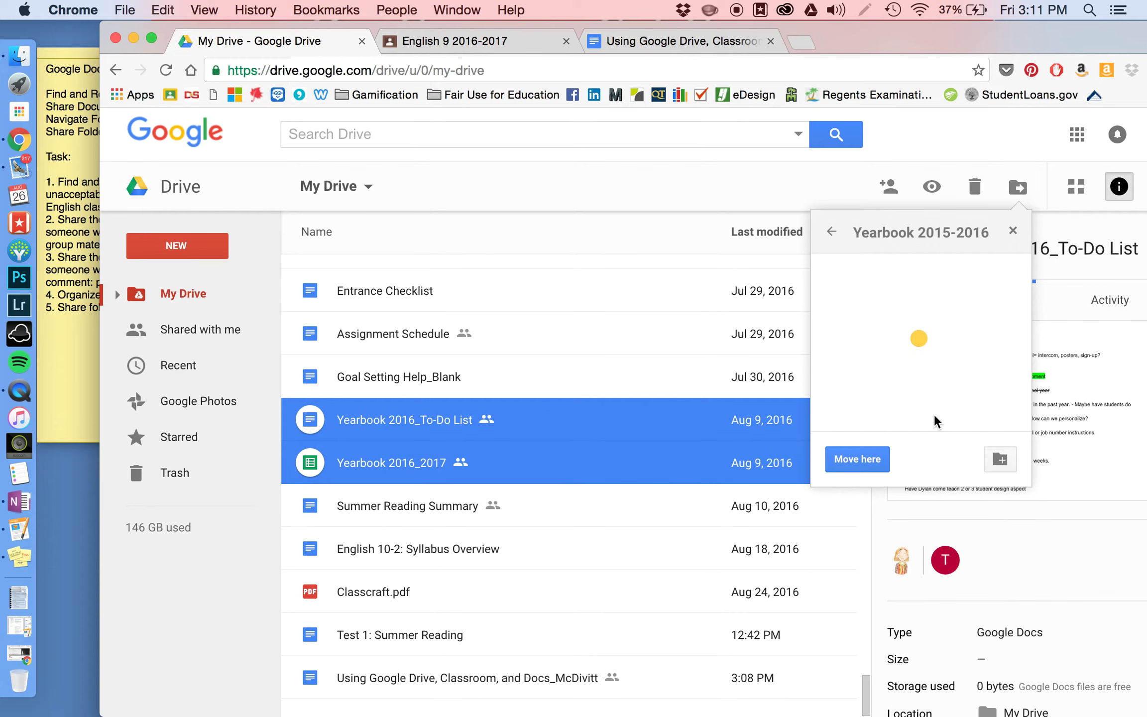
pyautogui.click(872, 459)
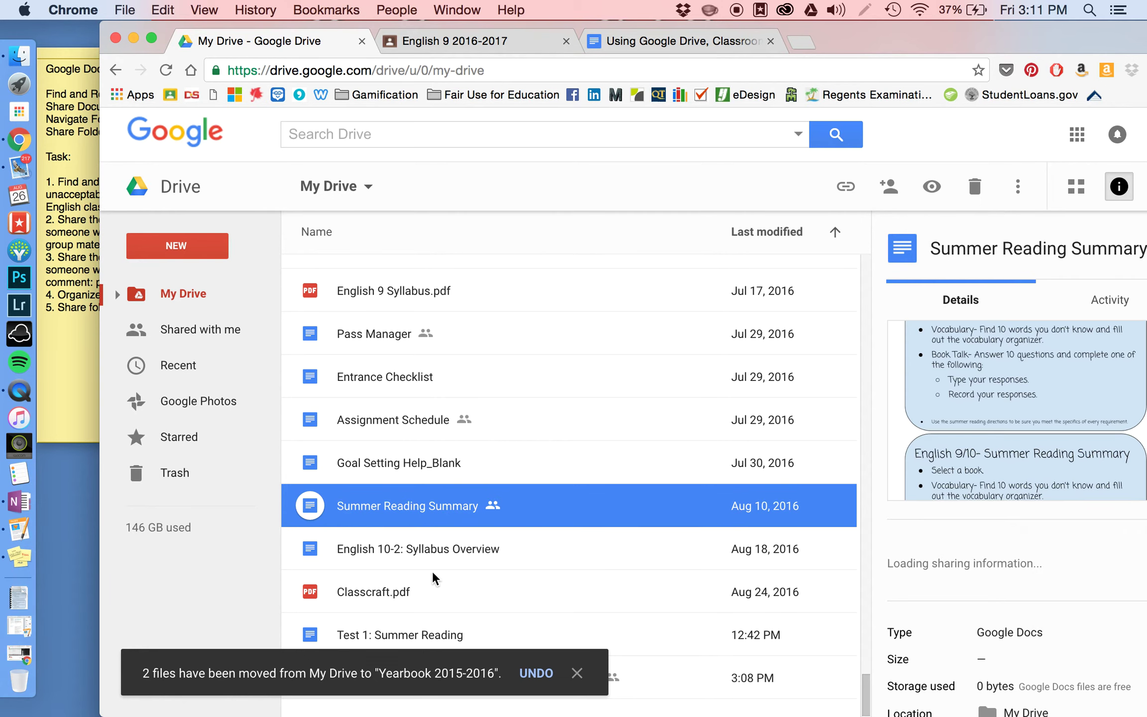
pyautogui.click(542, 675)
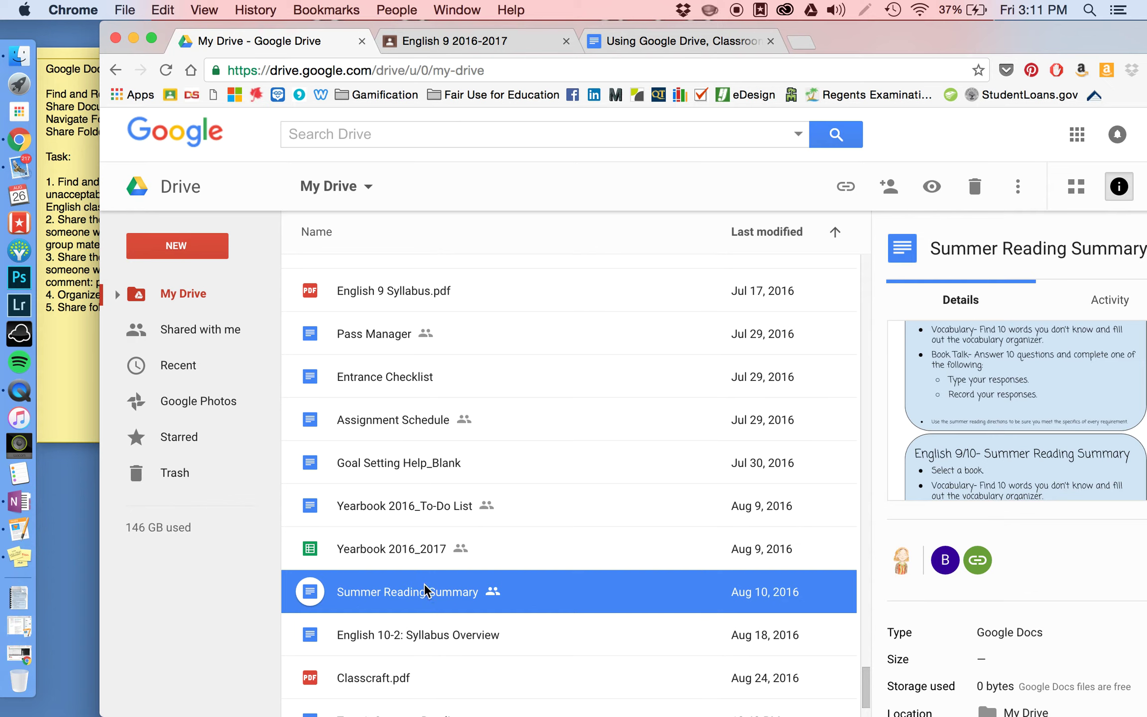
# Try moving the Summer Reading Summary document into the Summer Reading_2015 folder, and undo the move.
pyautogui.moveTo(400, 598); pyautogui.dragTo(240, 548)
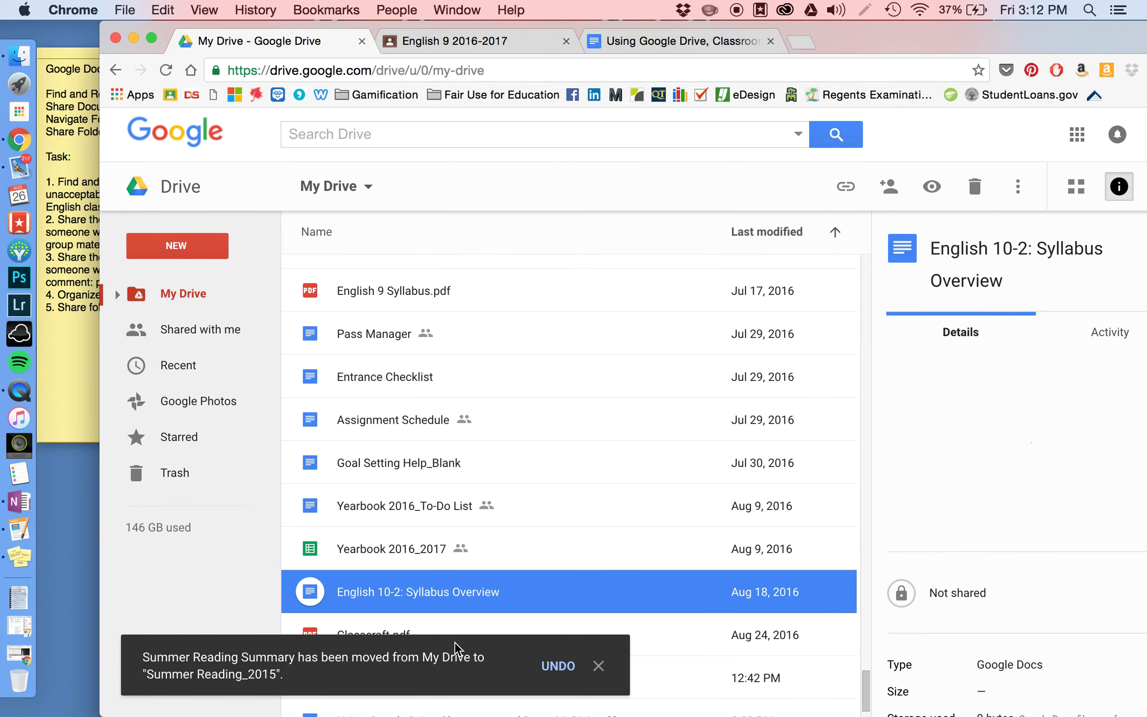
pyautogui.click(558, 666)
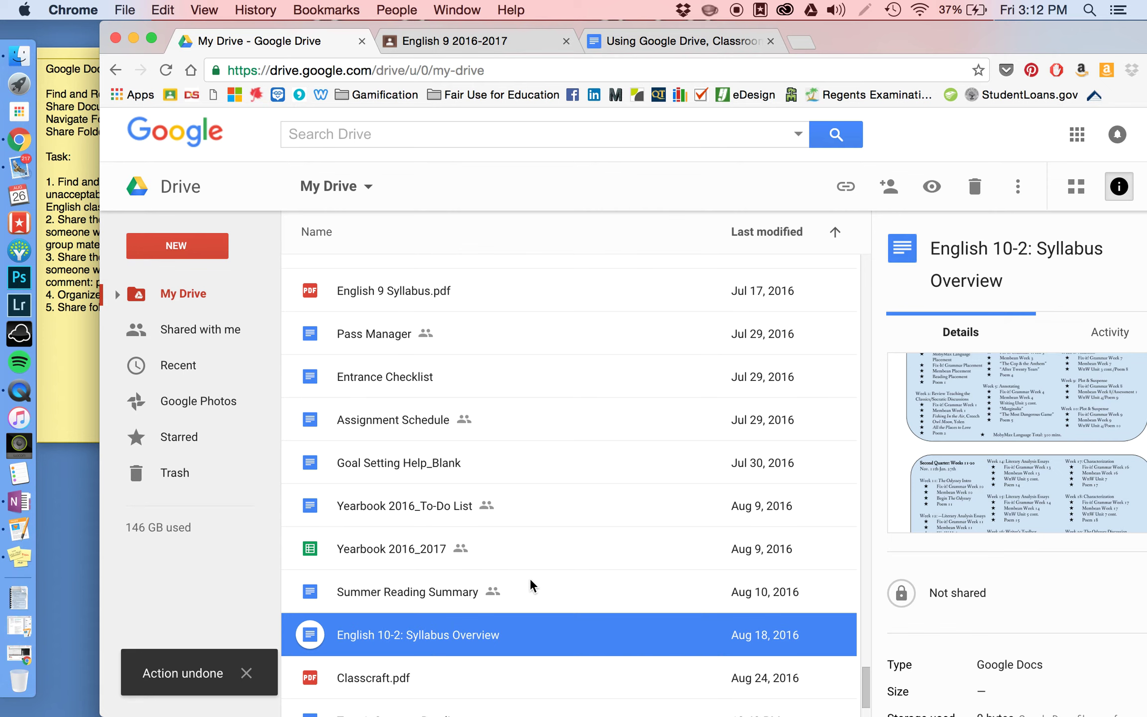
# Sort My Drive by last modified with the newest first, and reverse it to oldest first.
pyautogui.scroll(20, 471, 568)
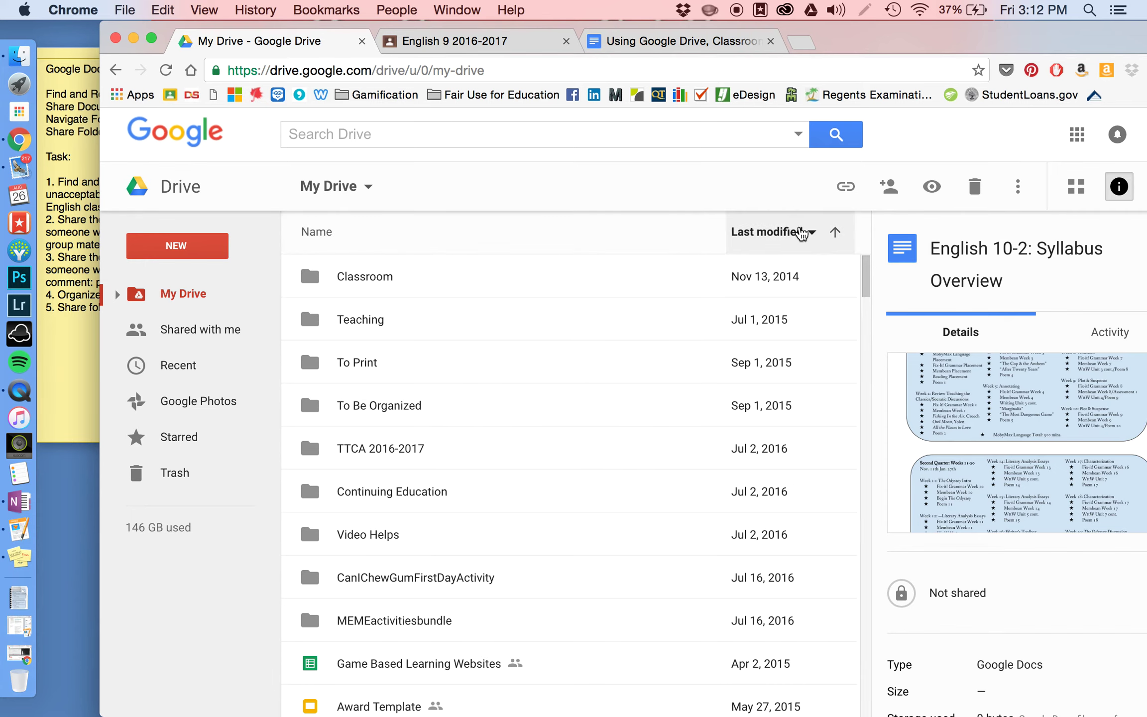
pyautogui.click(839, 233)
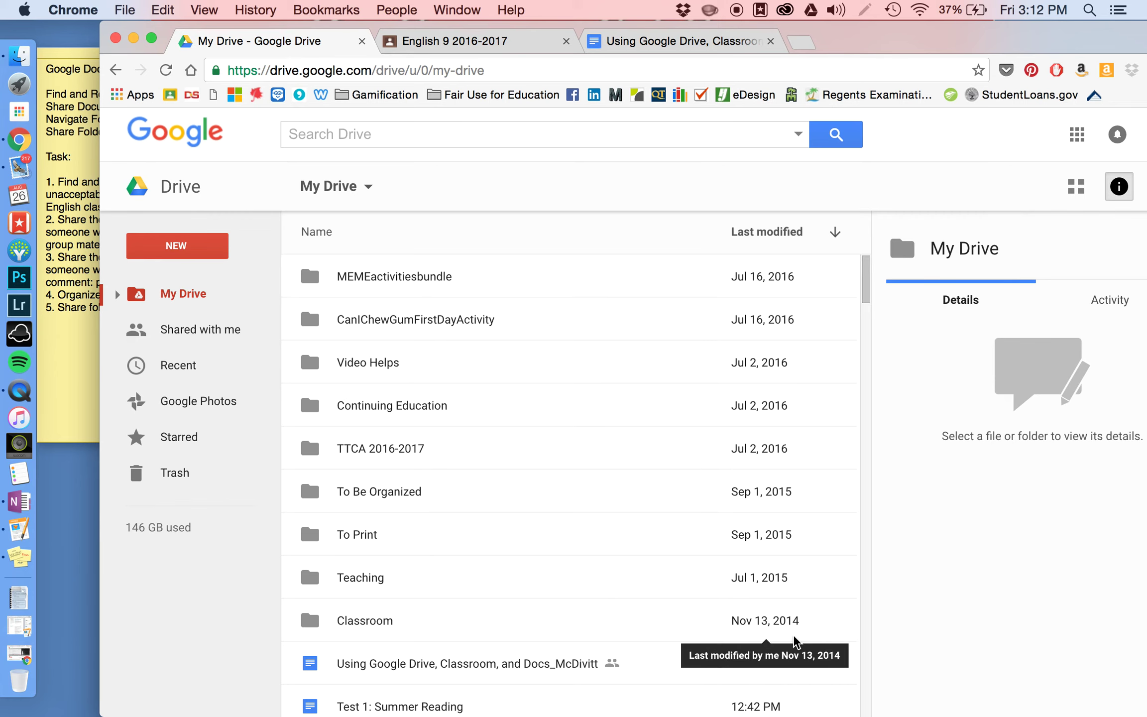
pyautogui.click(836, 232)
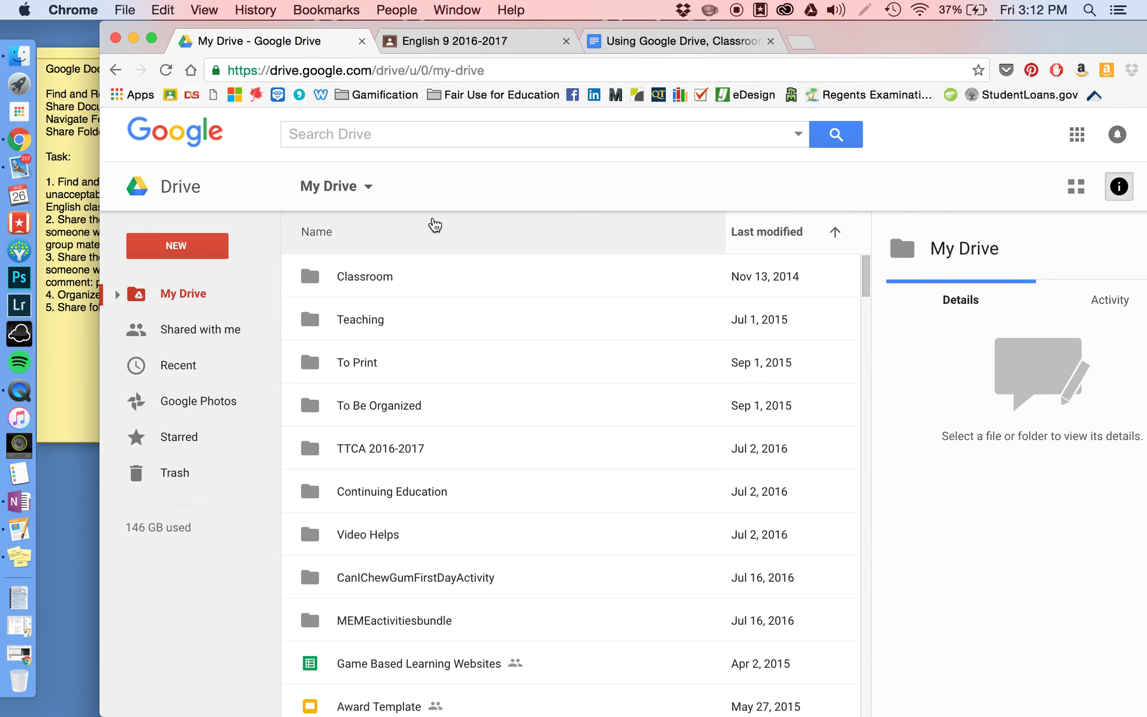
# Sort My Drive alphabetically by name and look through the folders and files.
pyautogui.click(363, 239)
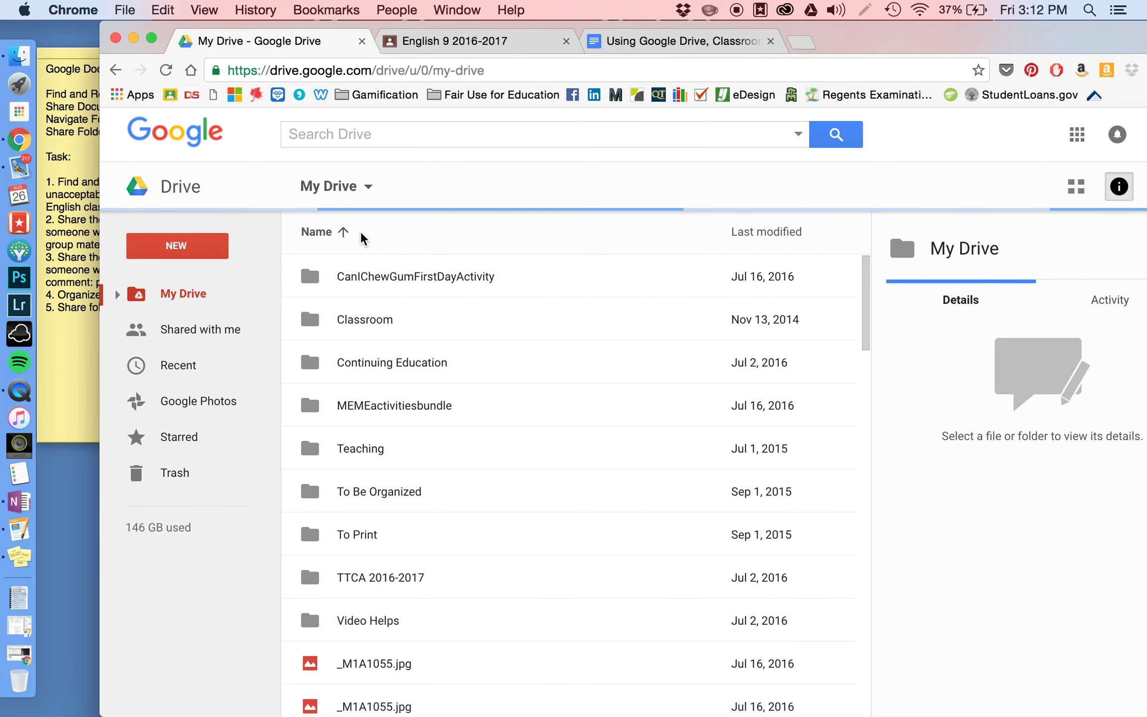
pyautogui.scroll(-4, 464, 414)
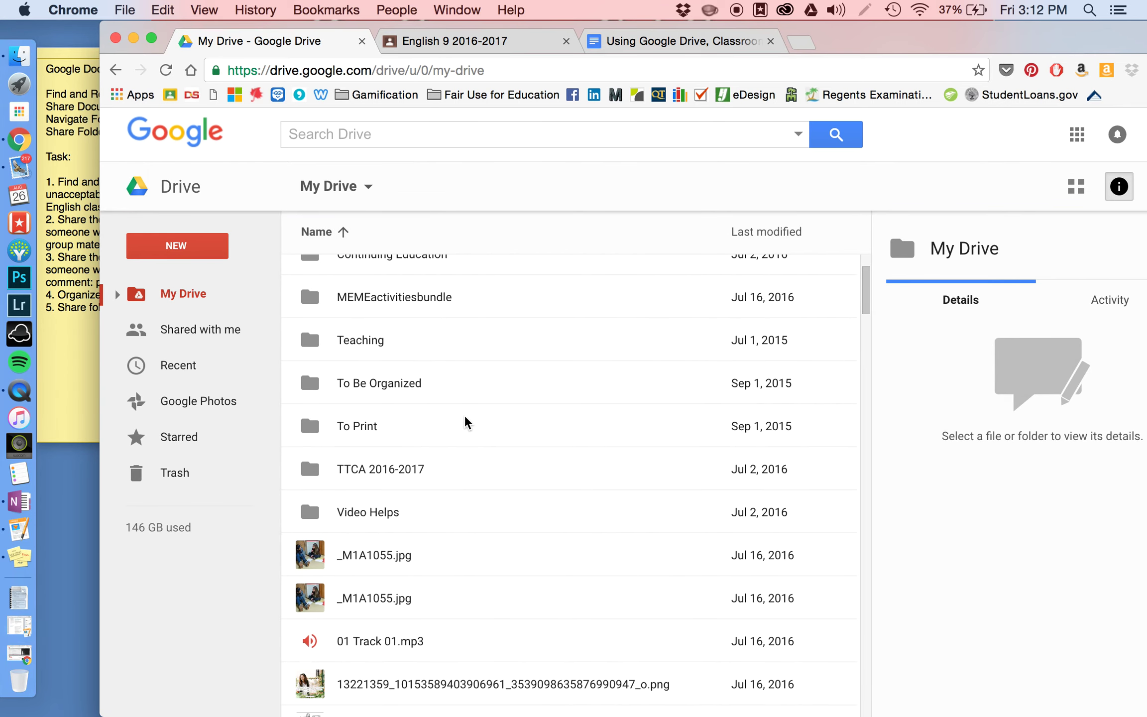
pyautogui.scroll(4, 463, 414)
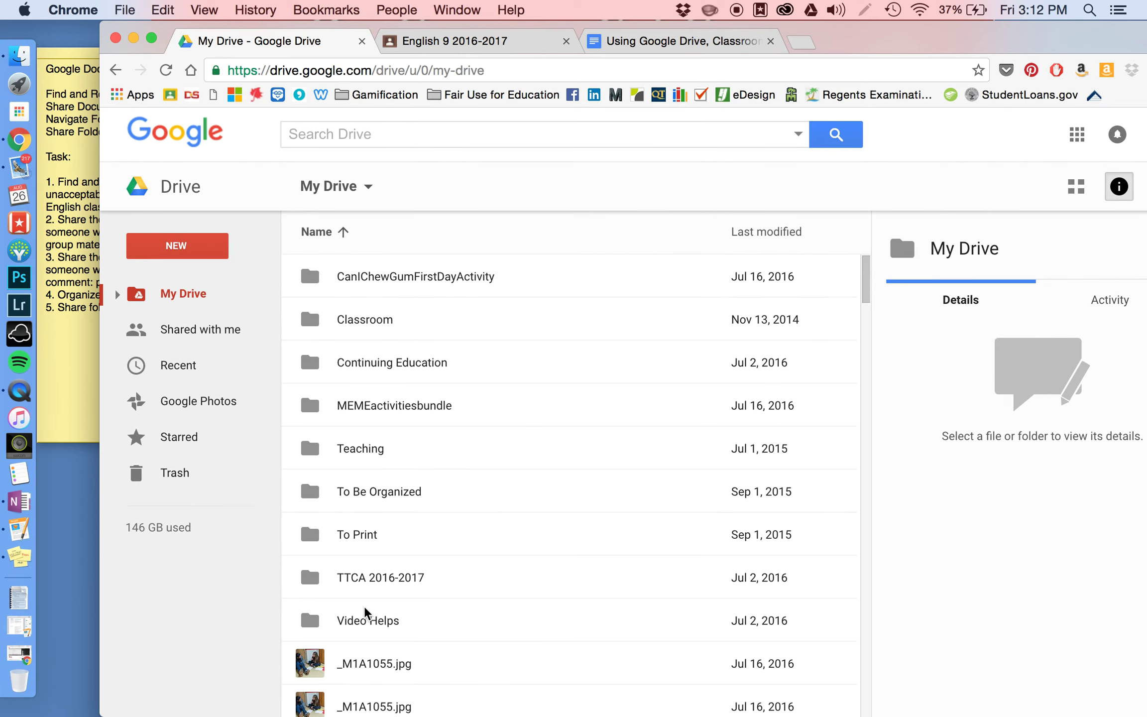
pyautogui.scroll(-10, 366, 613)
pyautogui.scroll(10, 366, 612)
# Sort My Drive by last modified with the newest first and check the order of folders and files.
pyautogui.click(809, 233)
pyautogui.click(814, 275)
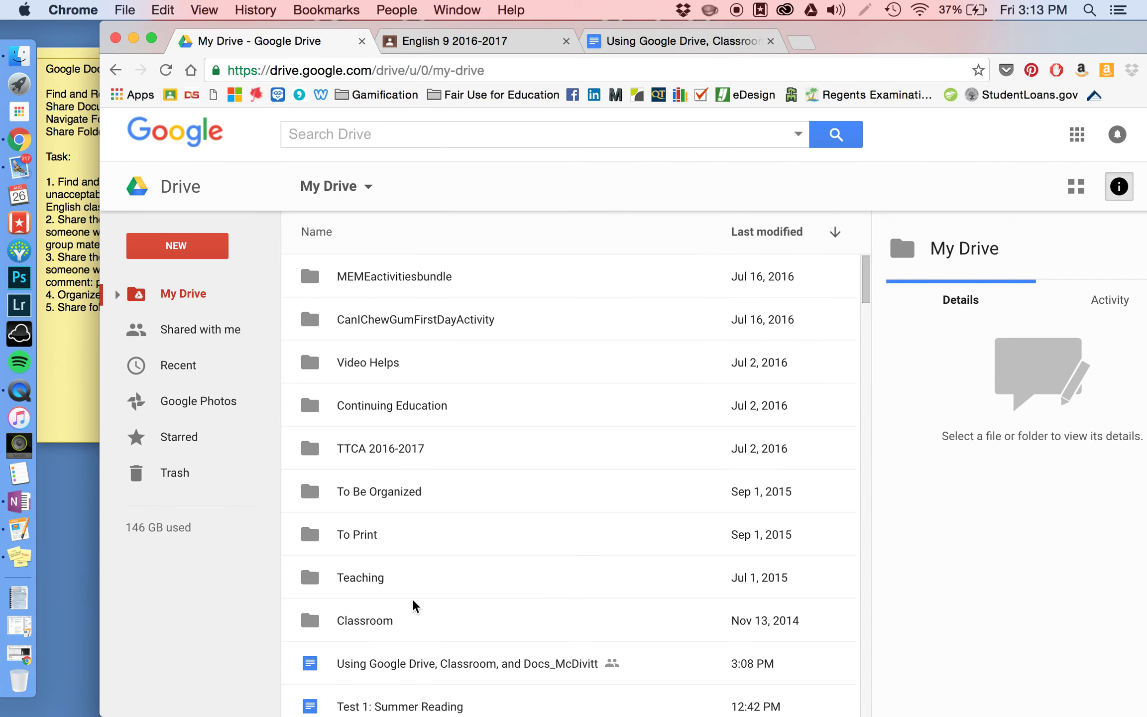
pyautogui.scroll(-4, 410, 597)
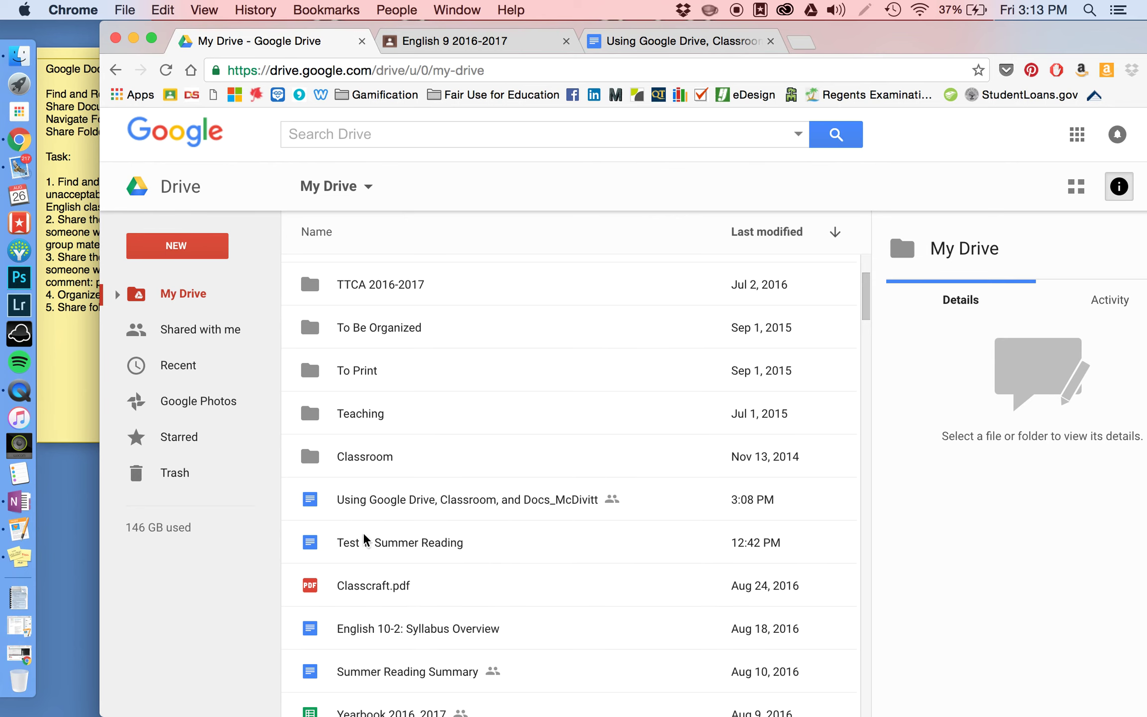
pyautogui.scroll(4, 563, 620)
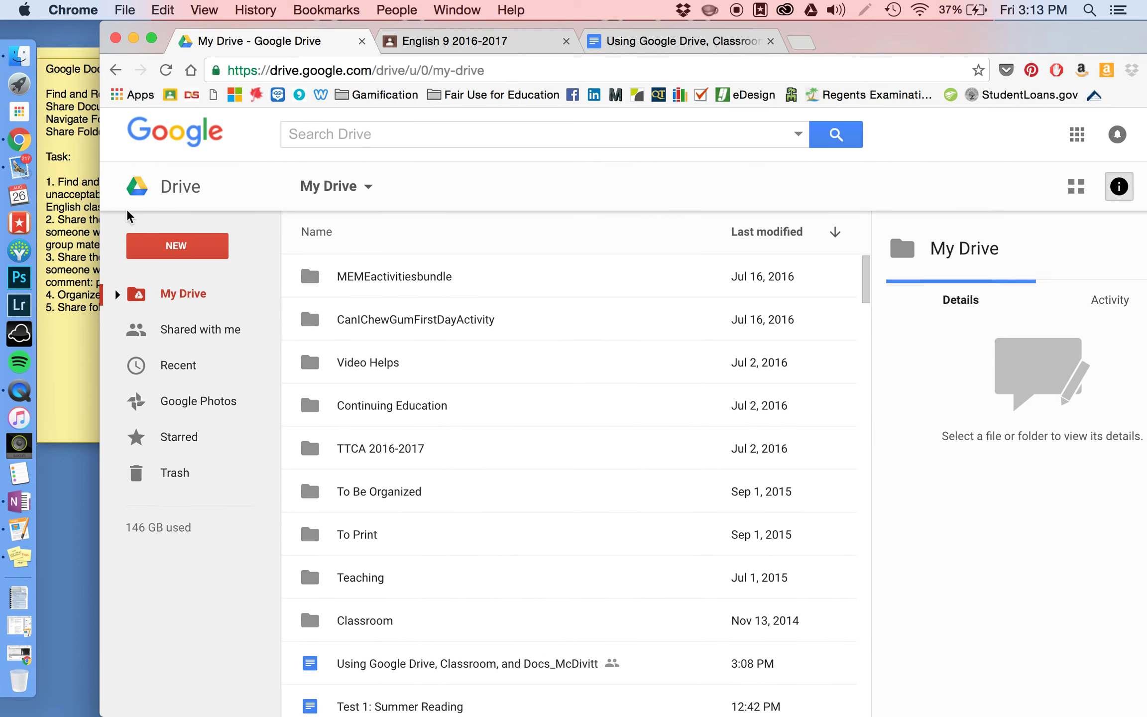
# Uncover the sticky note's task list and create a new folder in My Drive named with the owner's surname.
pyautogui.moveTo(163, 35); pyautogui.dragTo(264, 36)
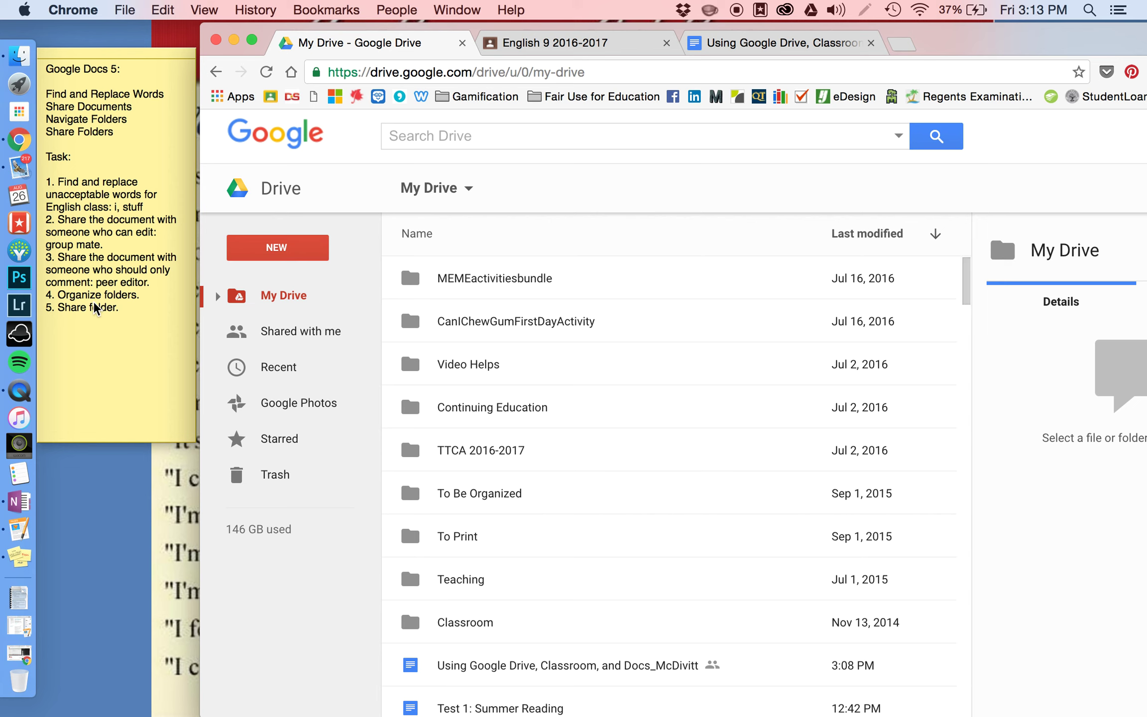
pyautogui.click(281, 249)
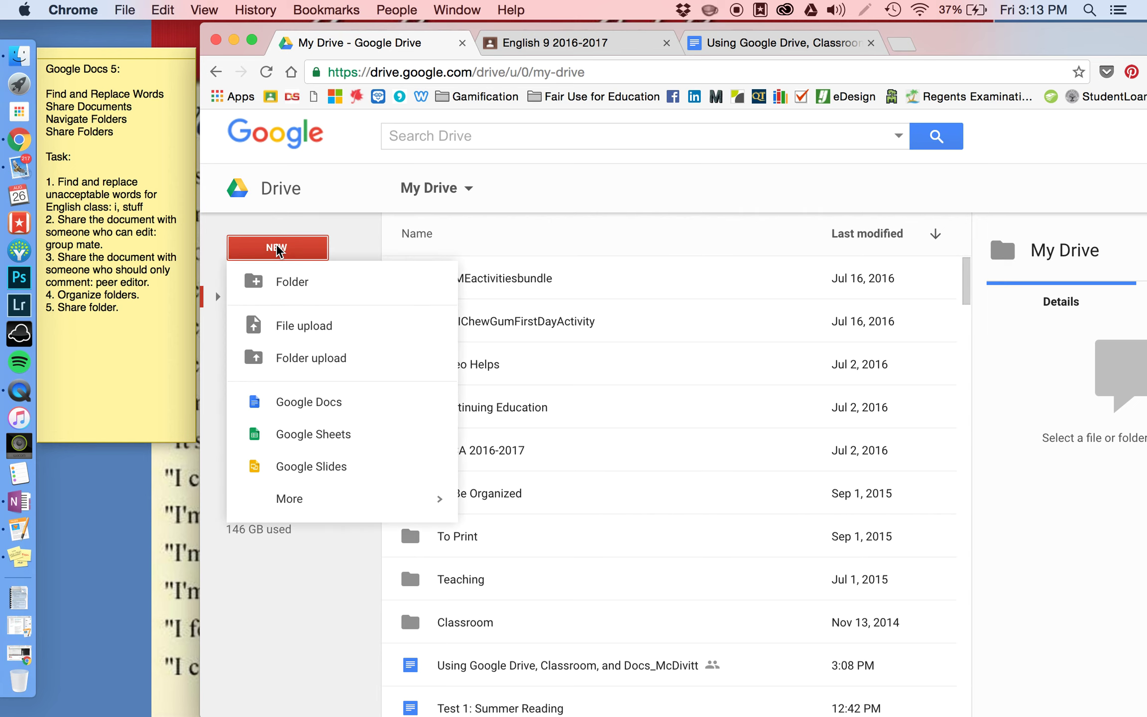
pyautogui.click(281, 280)
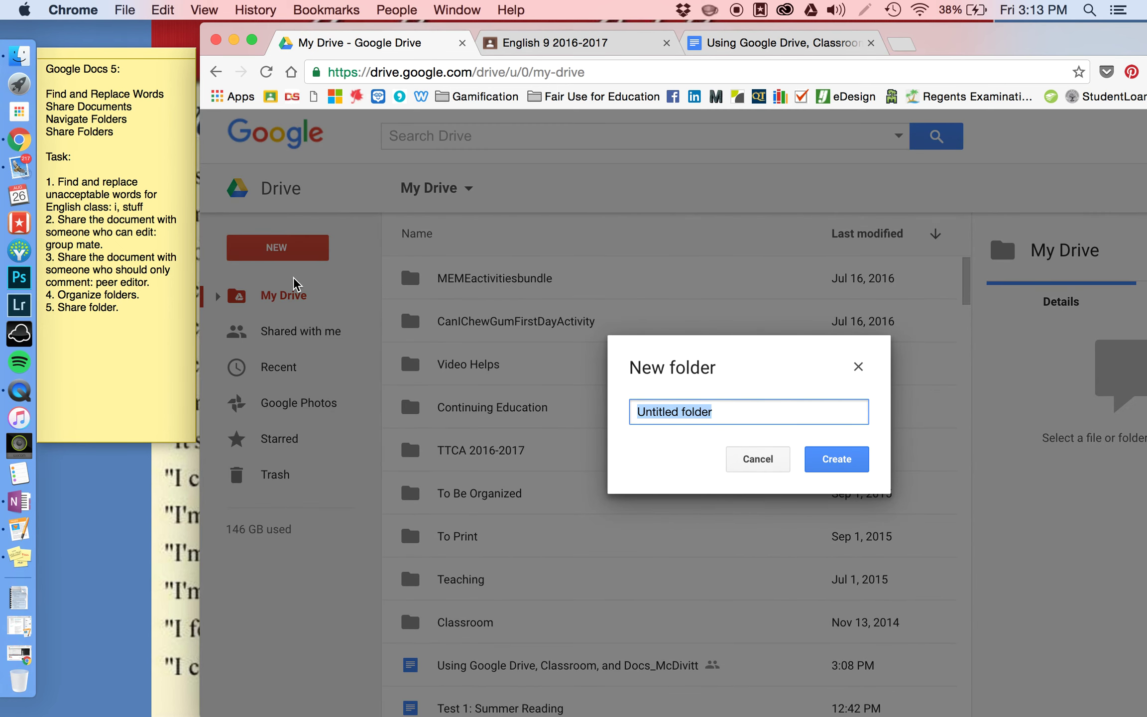
pyautogui.write('McDivitt')
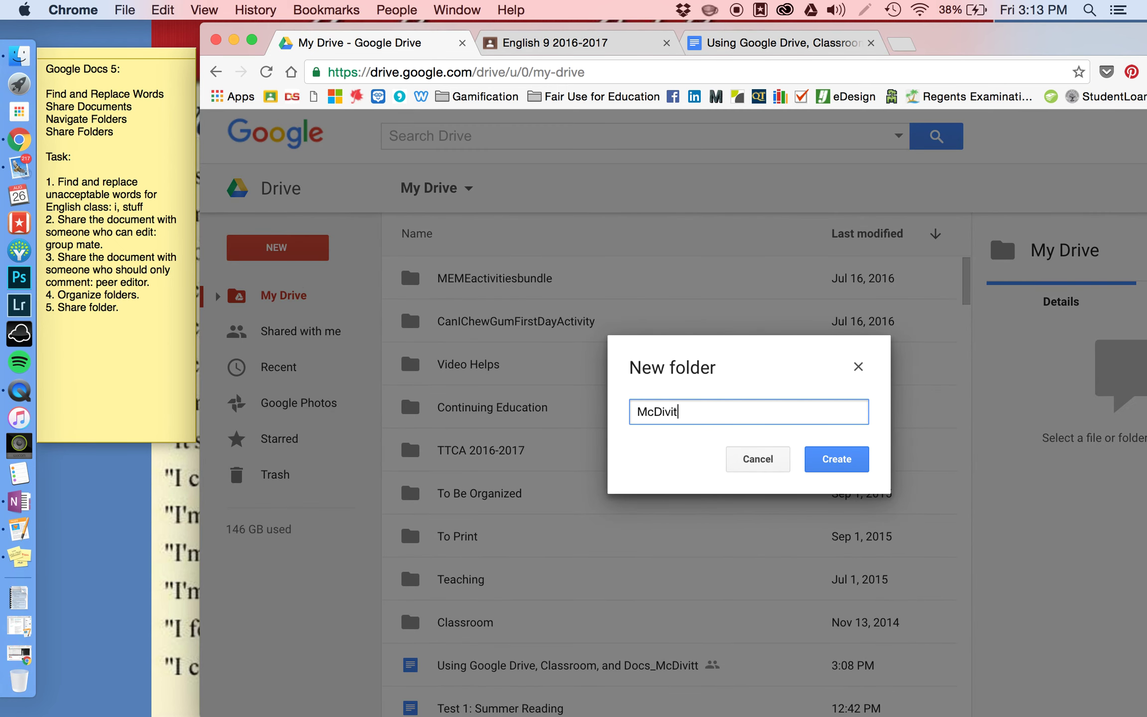
pyautogui.click(843, 461)
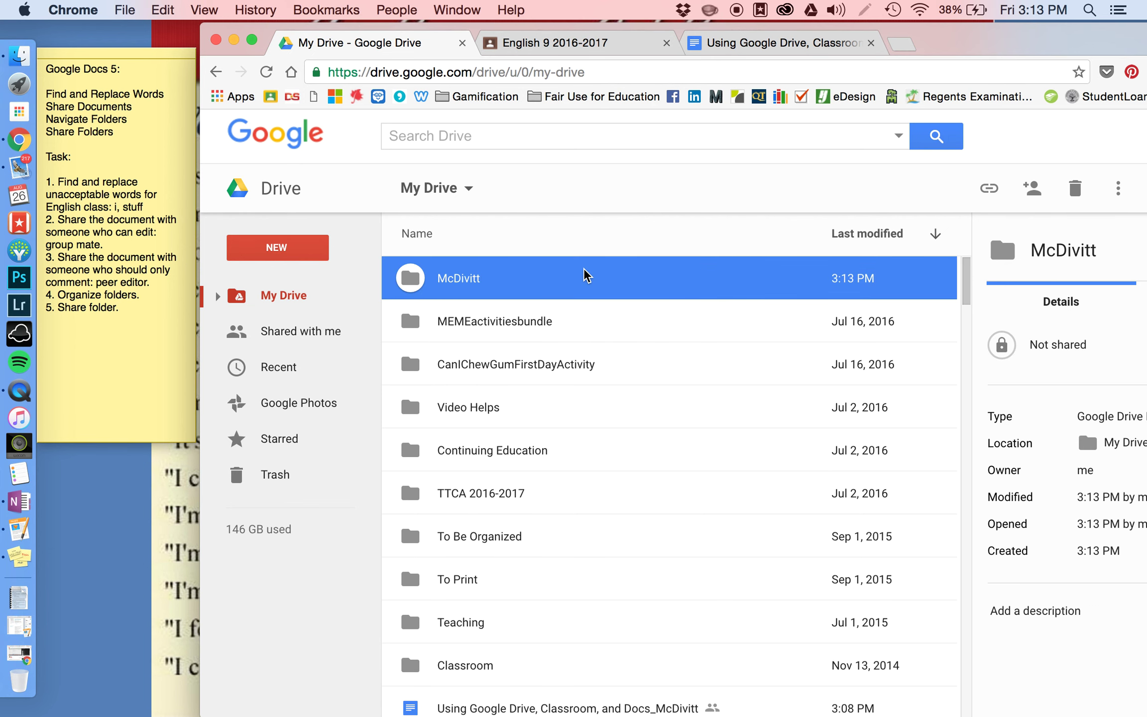
# Share the new folder with the suggested school-domain contact, giving Can edit permission, and send the invitation.
pyautogui.click(1044, 195)
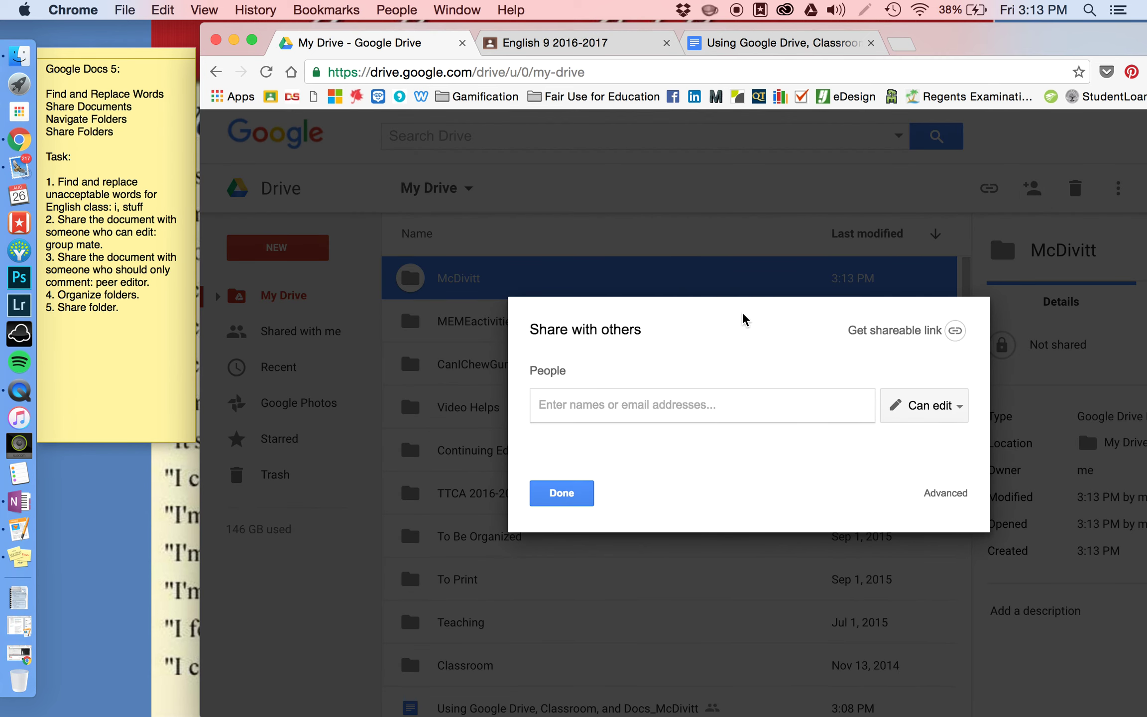
pyautogui.click(669, 407)
pyautogui.write('smcd')
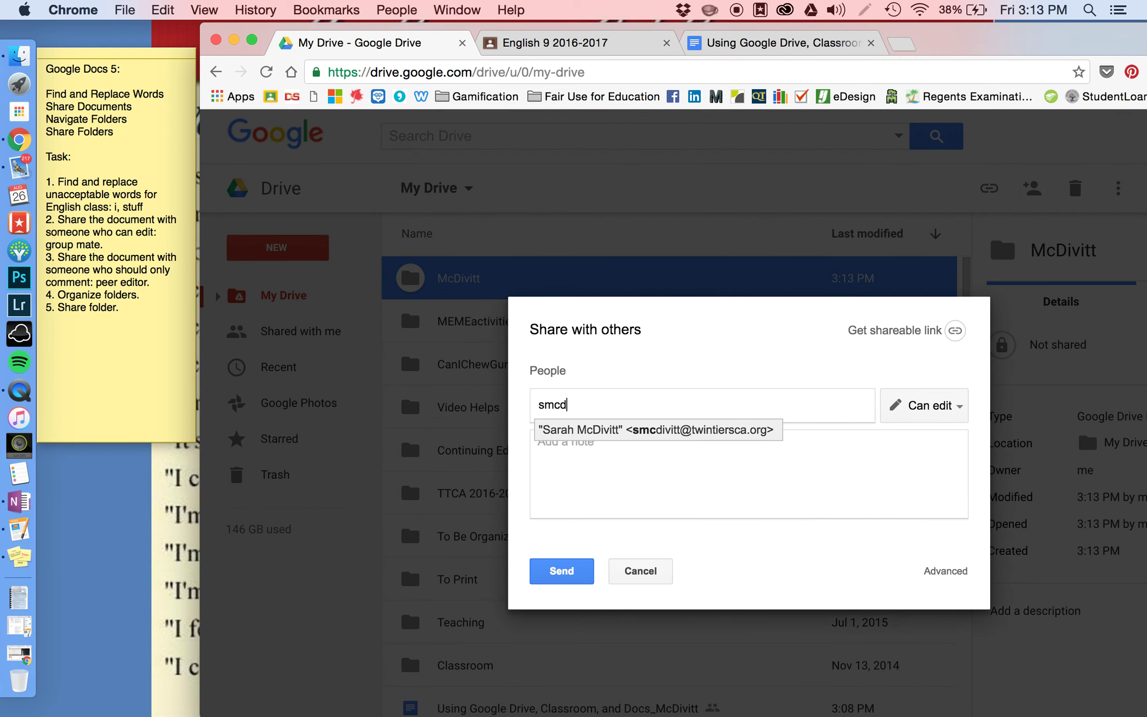
pyautogui.click(751, 426)
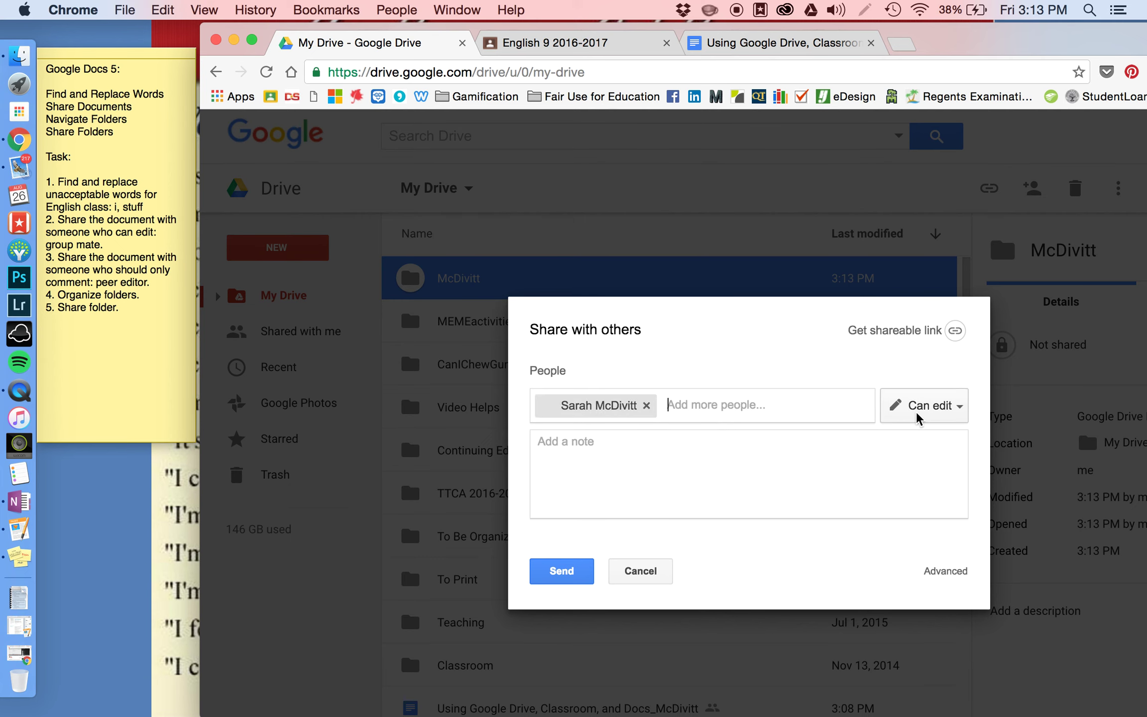
pyautogui.click(562, 571)
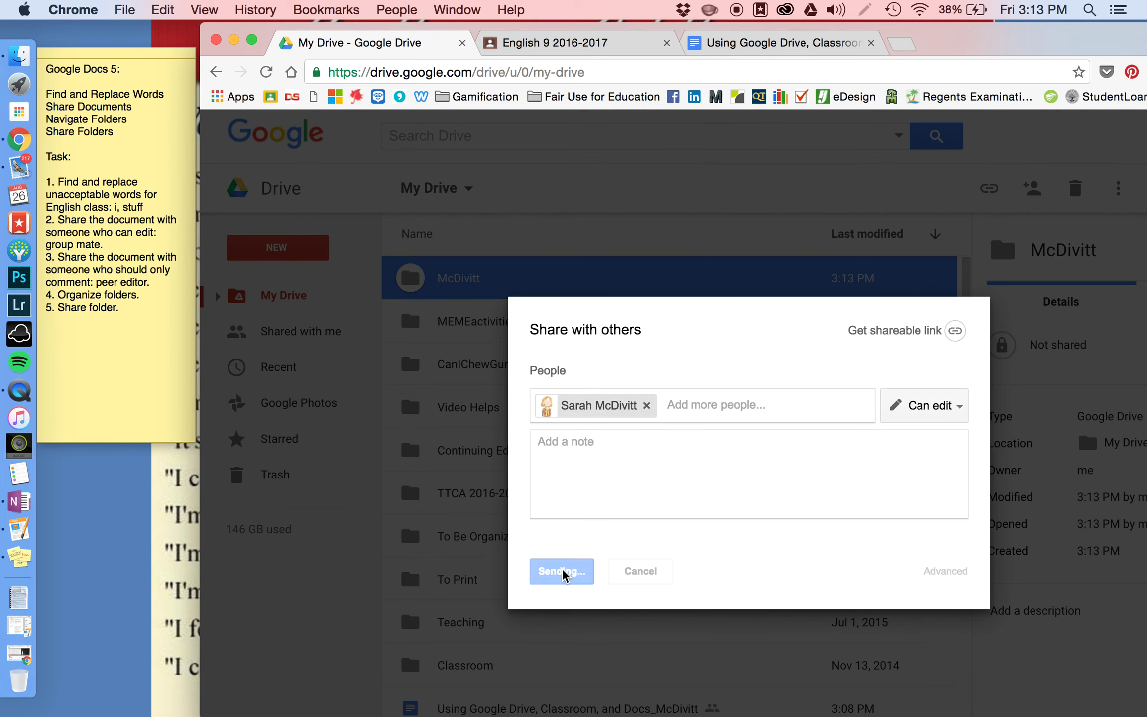